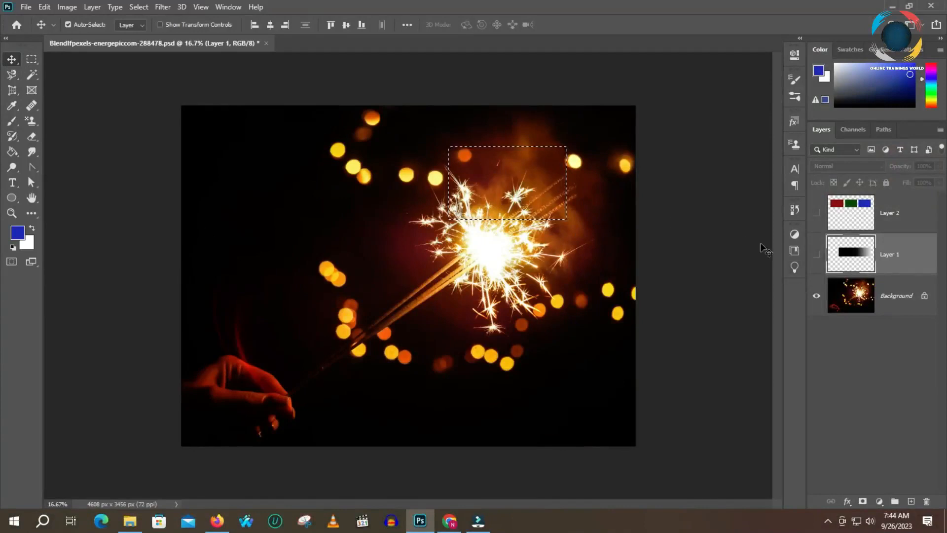
- Convert the locked Background layer into a regular layer, keeping the suggested settings
left_click(896, 295)
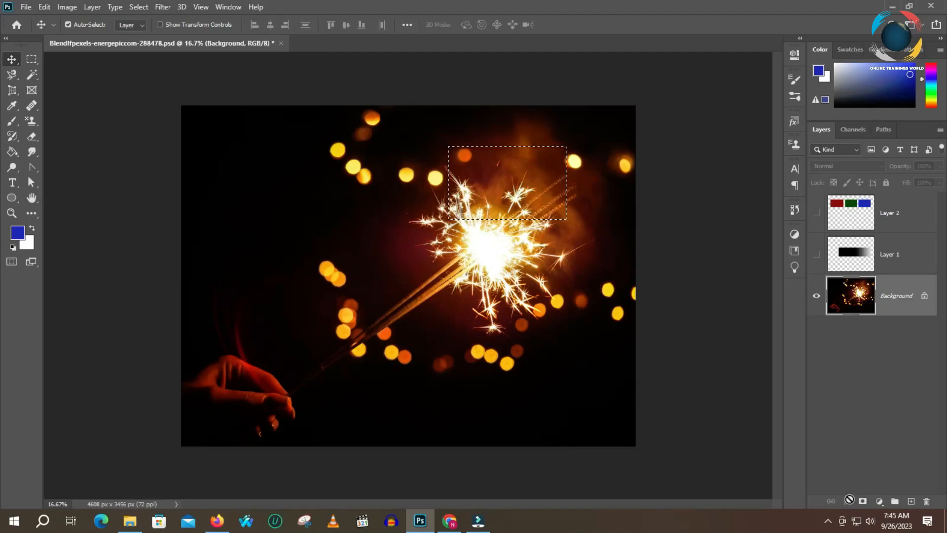
left_click(794, 121)
left_click(734, 96)
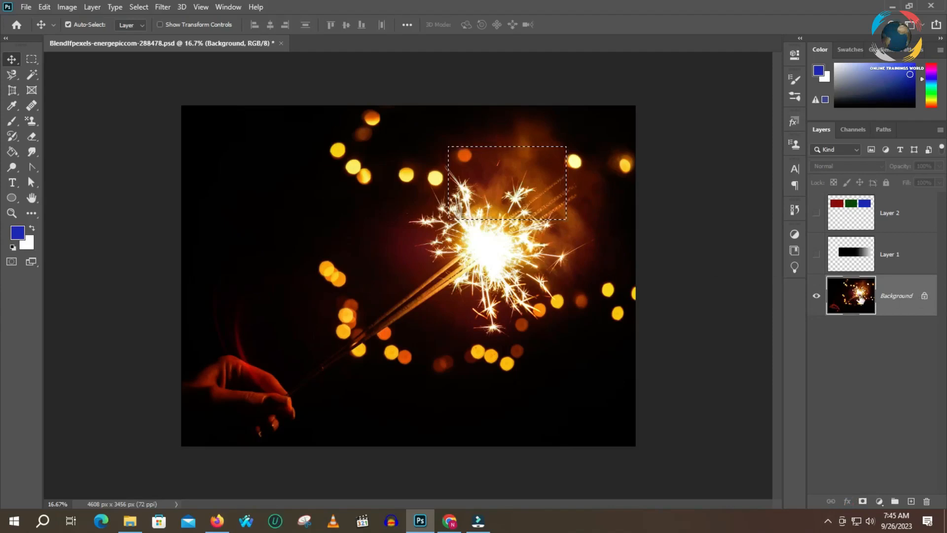
double_click(874, 299)
left_click(568, 151)
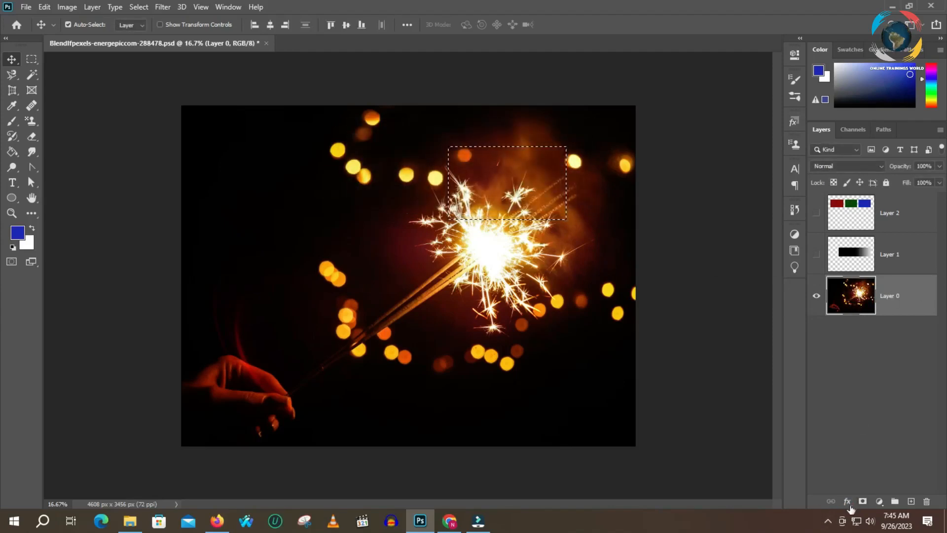
- Review the blending options of the sparkler photo layer and close them without changes
left_click(847, 501)
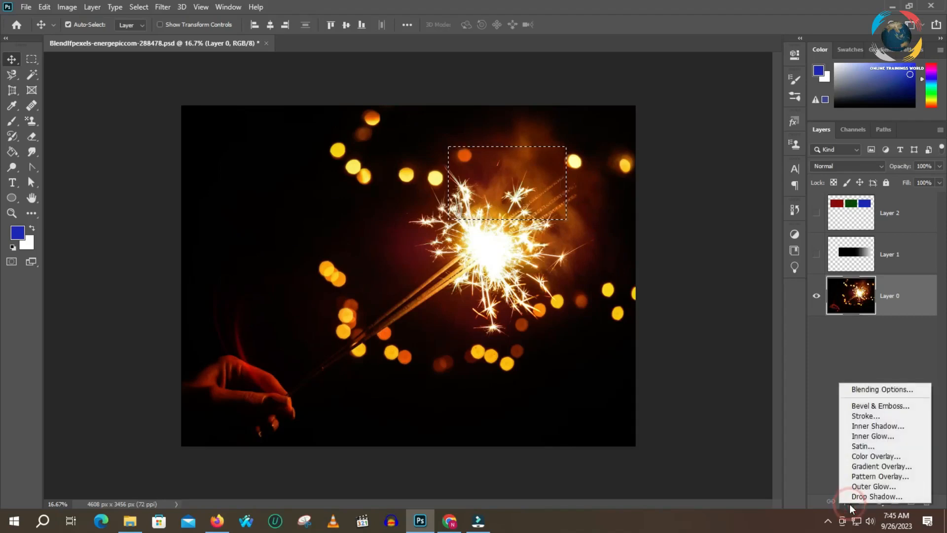
left_click(895, 391)
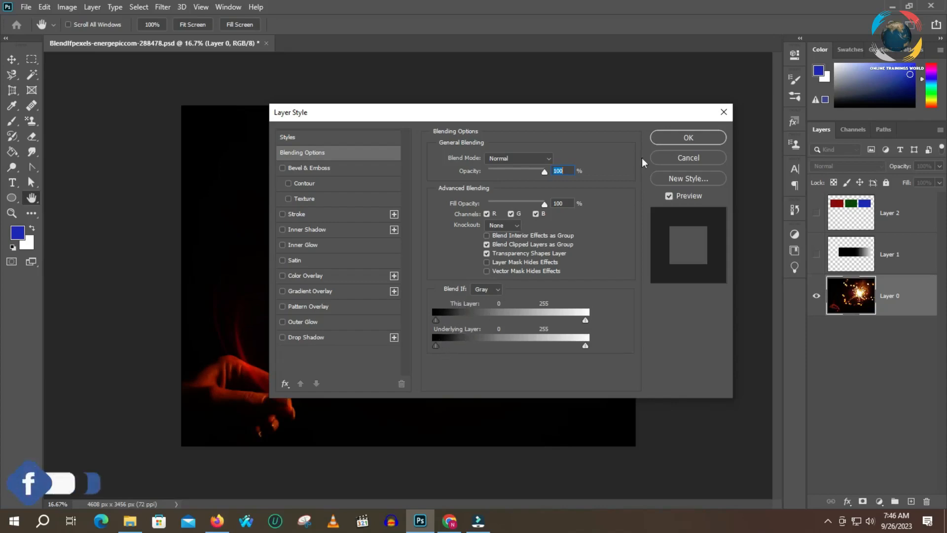
left_click_drag(650, 117, 540, 119)
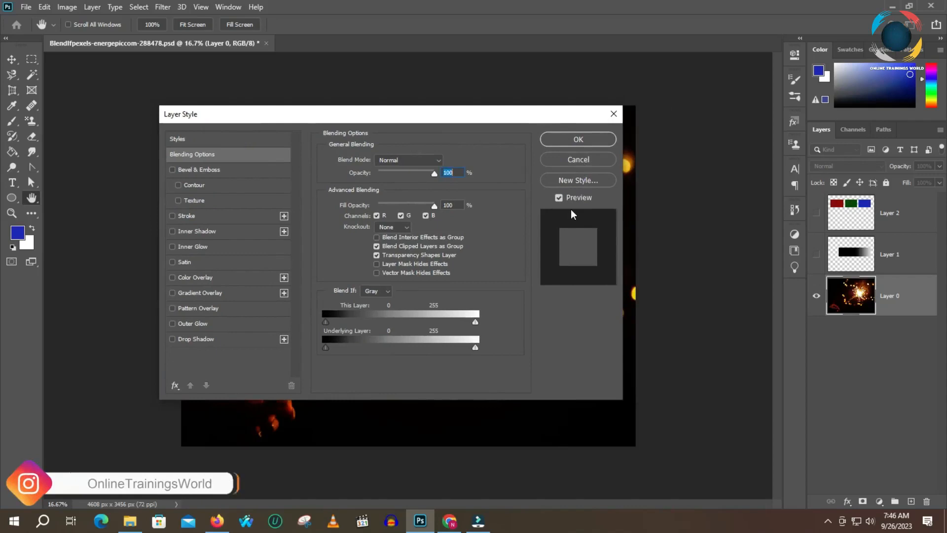
key("alt")
left_click(583, 163, "alt")
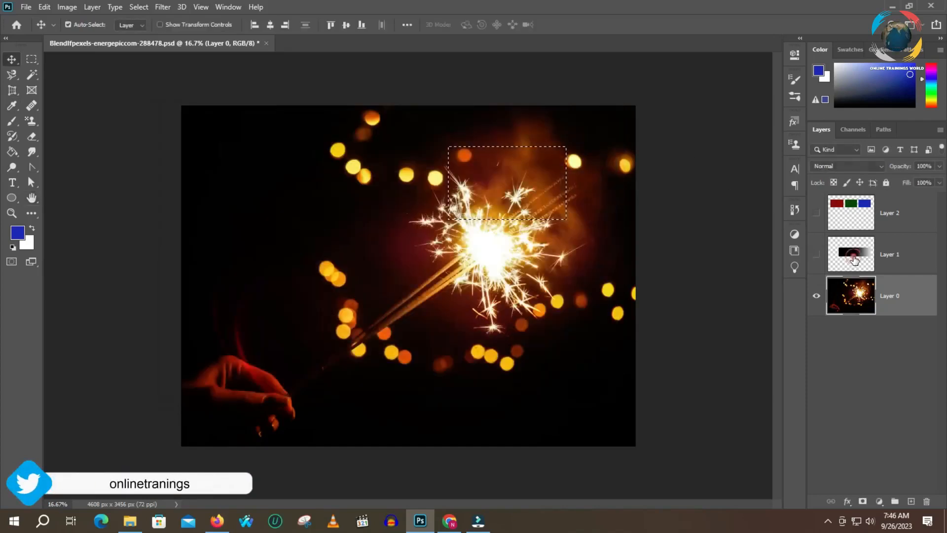
- Show Layer 1 and shift its black-to-white gradient bar slightly to the left
left_click(858, 260)
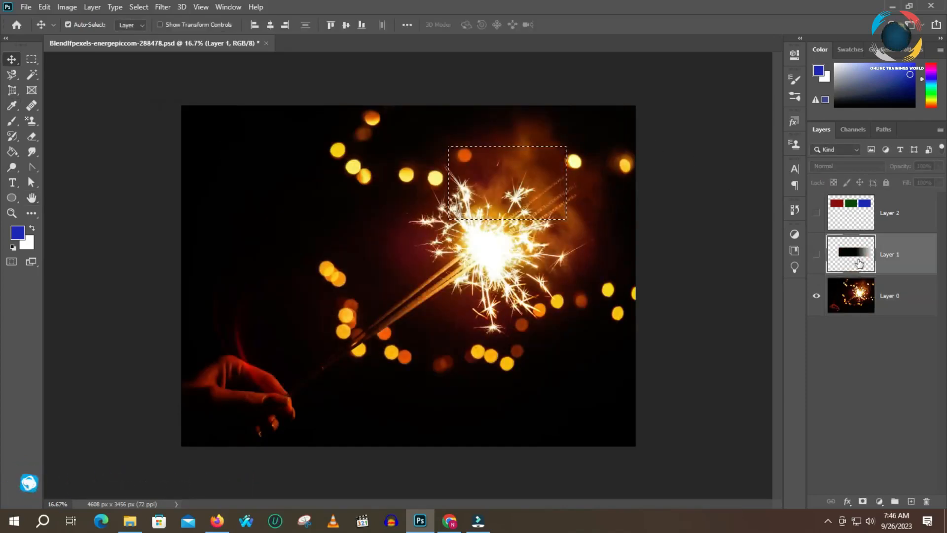
left_click(816, 254)
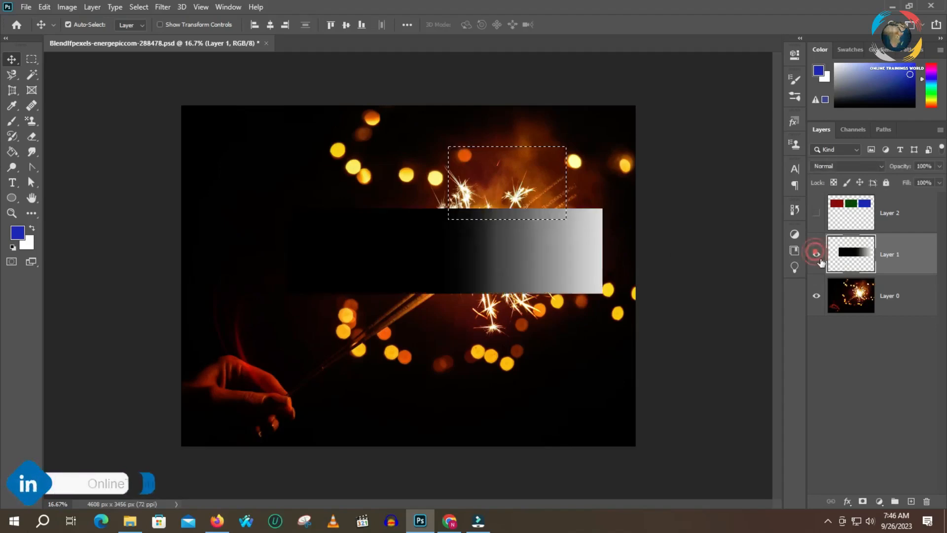
left_click_drag(458, 254, 456, 256)
- Clear and restore the rectangular selection, and reset the foreground and background colors to default black and white
key("ctrl+d")
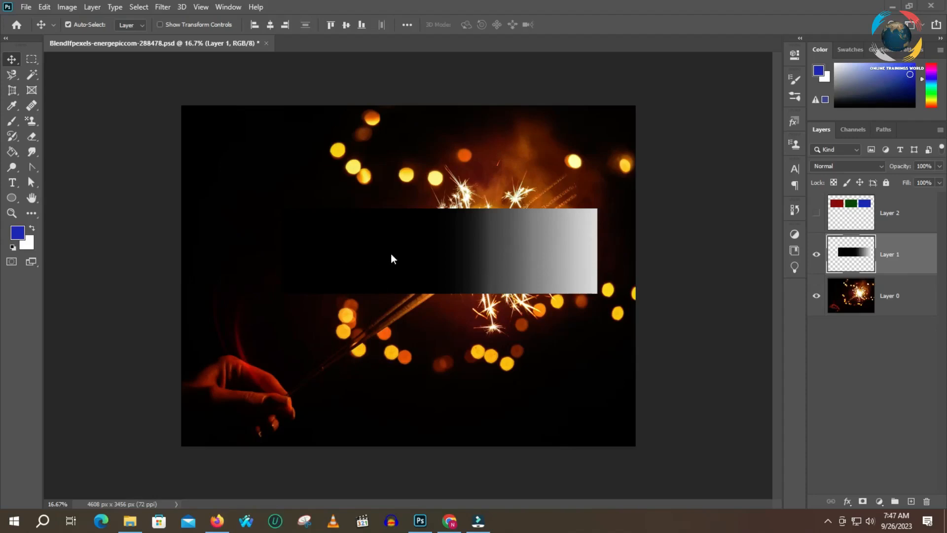
key("ctrl+shift+d")
key("d")
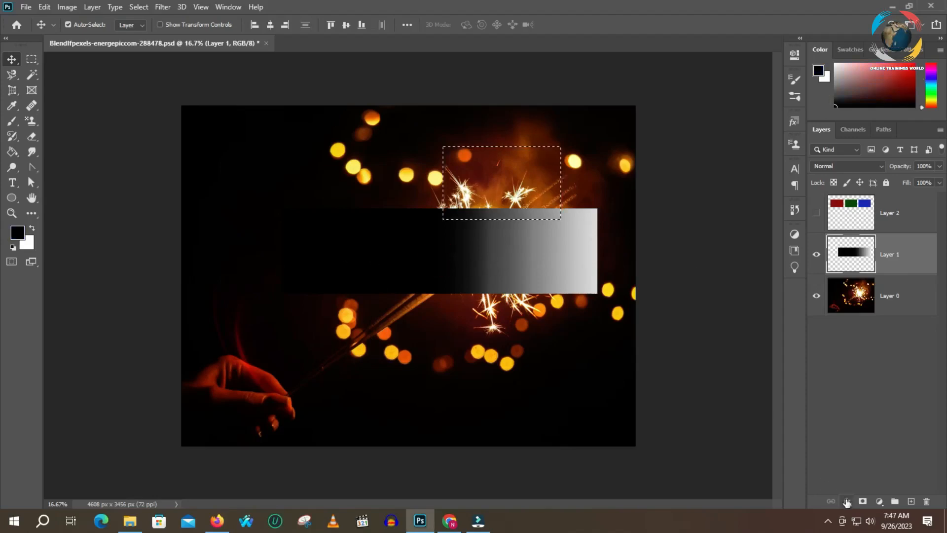
- Review Layer 1's blending options against the image and close them without changes
left_click(846, 501)
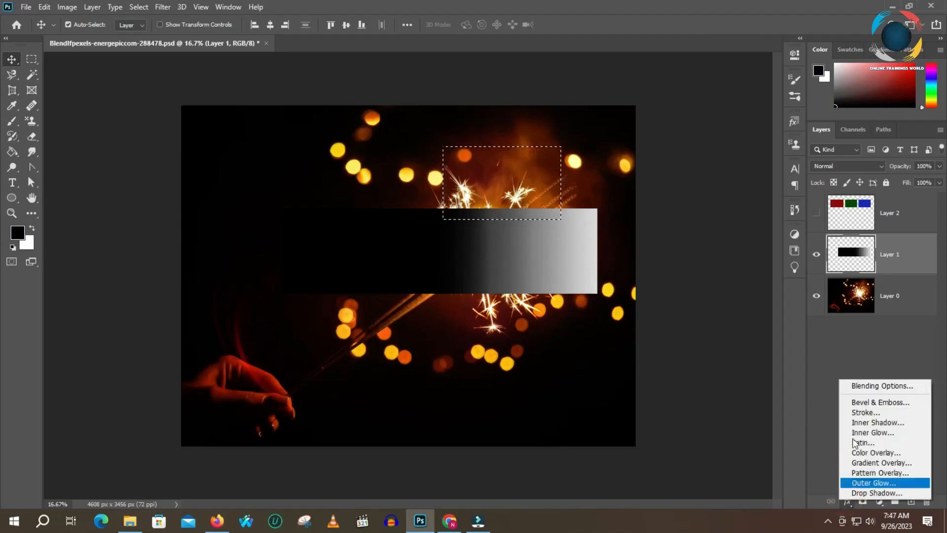
left_click(861, 387)
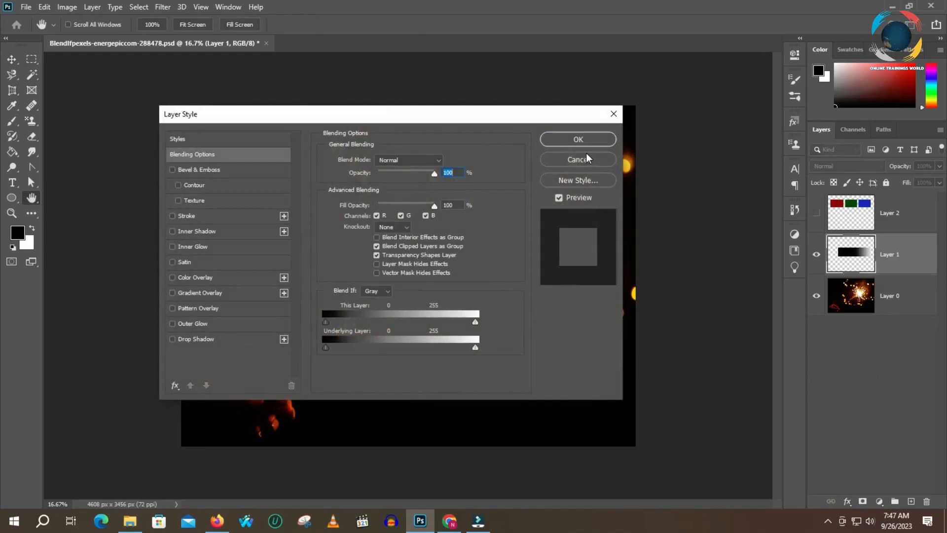
left_click_drag(392, 121, 252, 78)
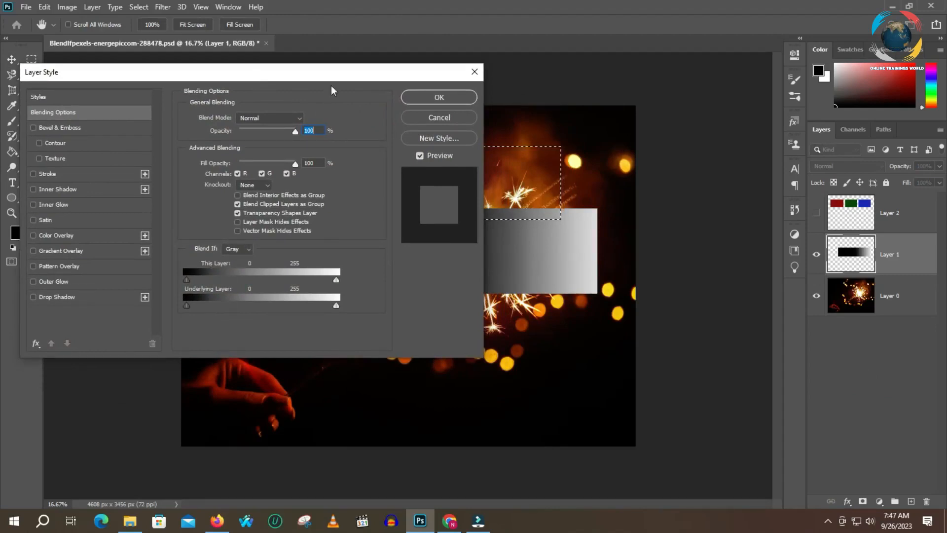
left_click_drag(307, 73, 805, 224)
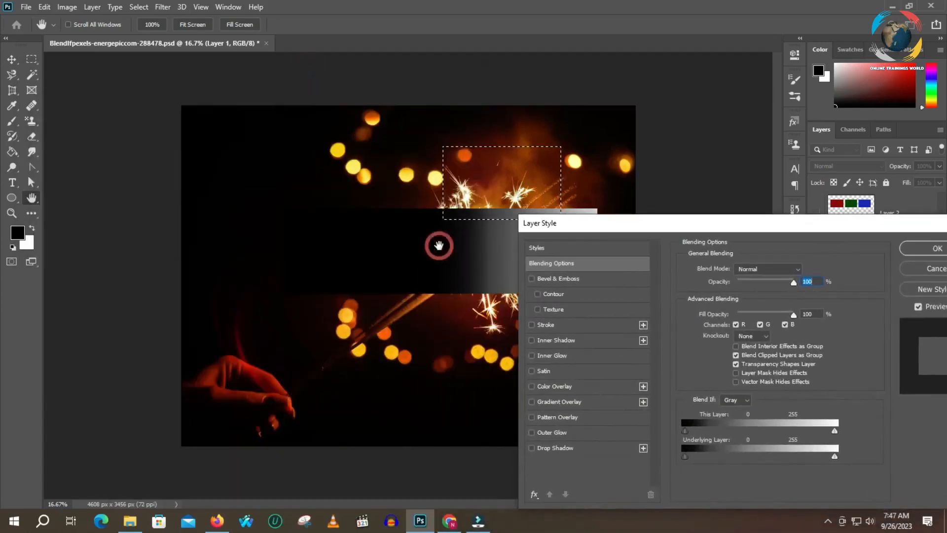
left_click_drag(439, 245, 115, 97)
key("Return")
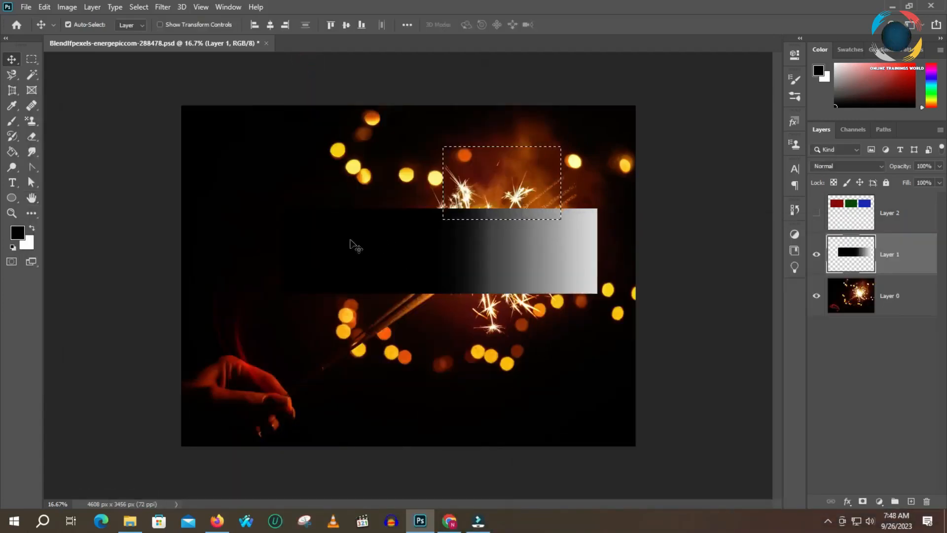
- Set the white limit of This Layer to 211 in Layer 1's gray Blend If settings
left_click(847, 501)
left_click(892, 383)
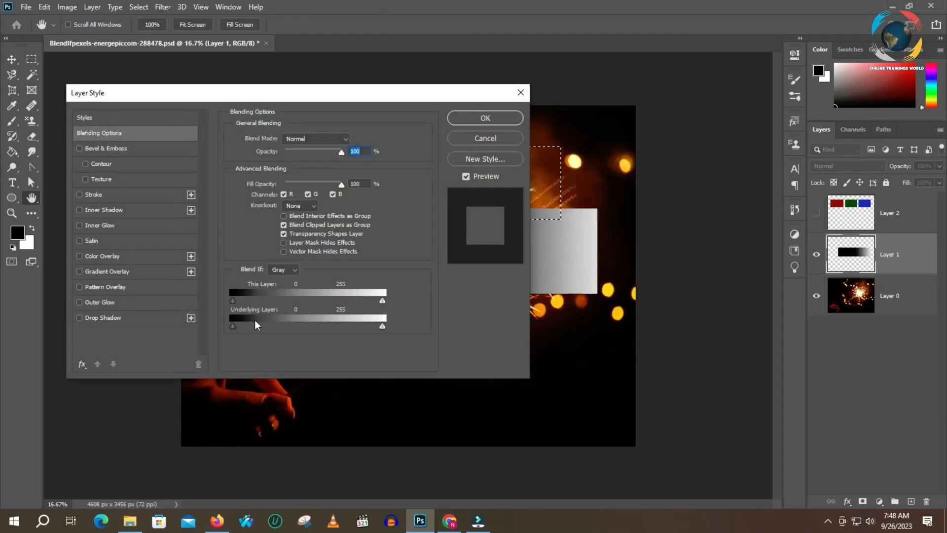
left_click_drag(362, 93, 150, 76)
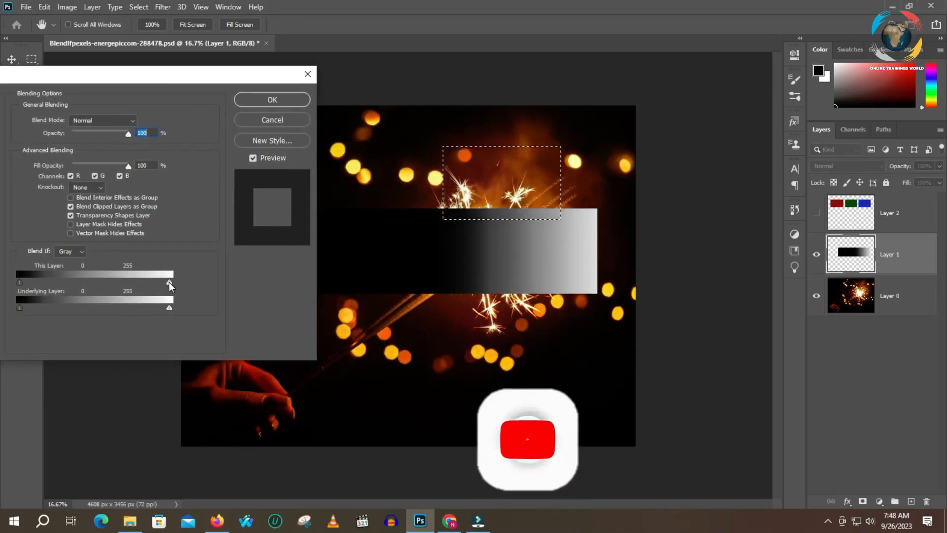
mouse_move(169, 282)
left_mouse_down()
mouse_move(95, 274)
mouse_move(143, 282)
left_mouse_up()
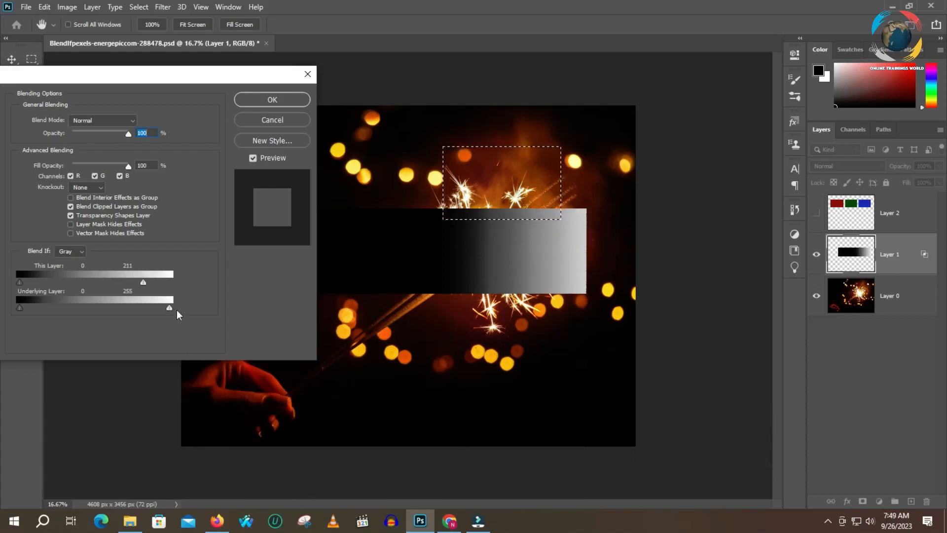
left_click(286, 101)
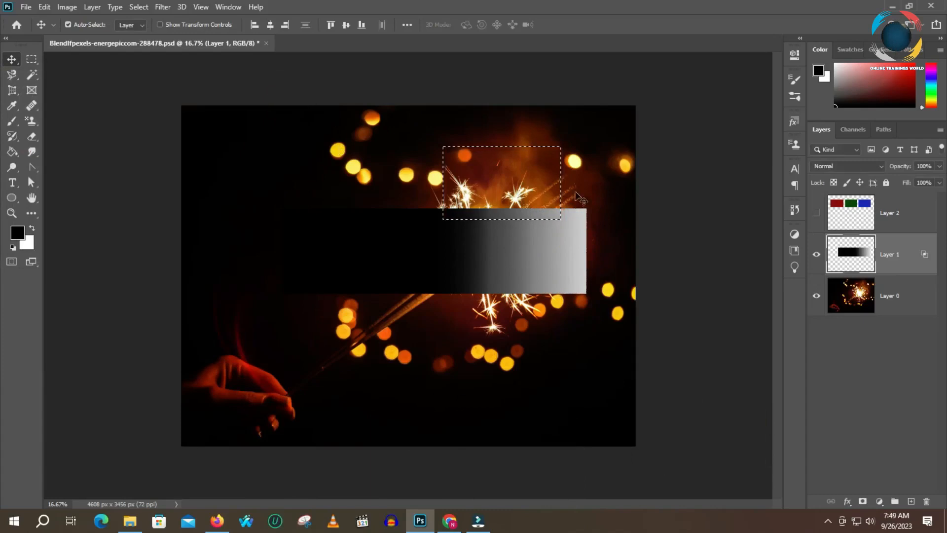
- Examine the bright end of the gradient bar up close and return to the overall view
key("z")
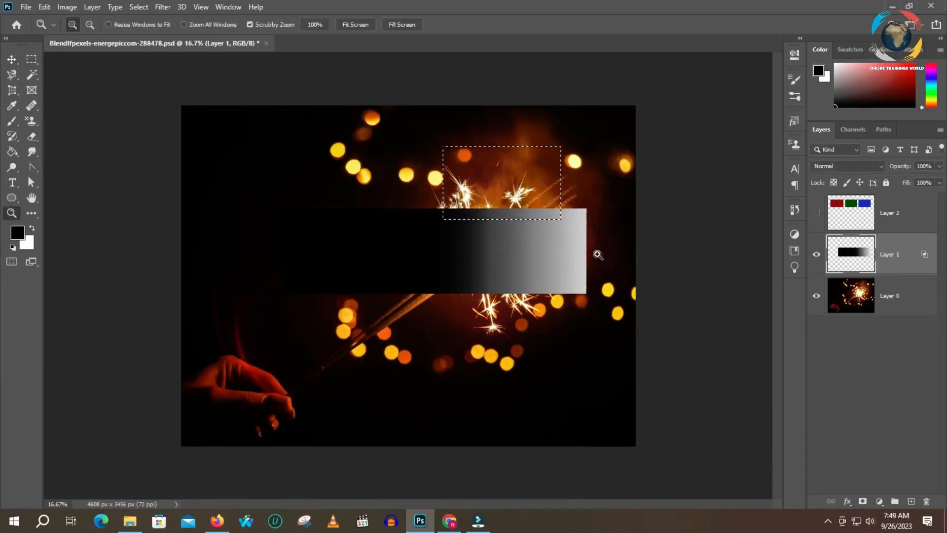
left_click(590, 247)
left_click_drag(693, 242, 661, 248)
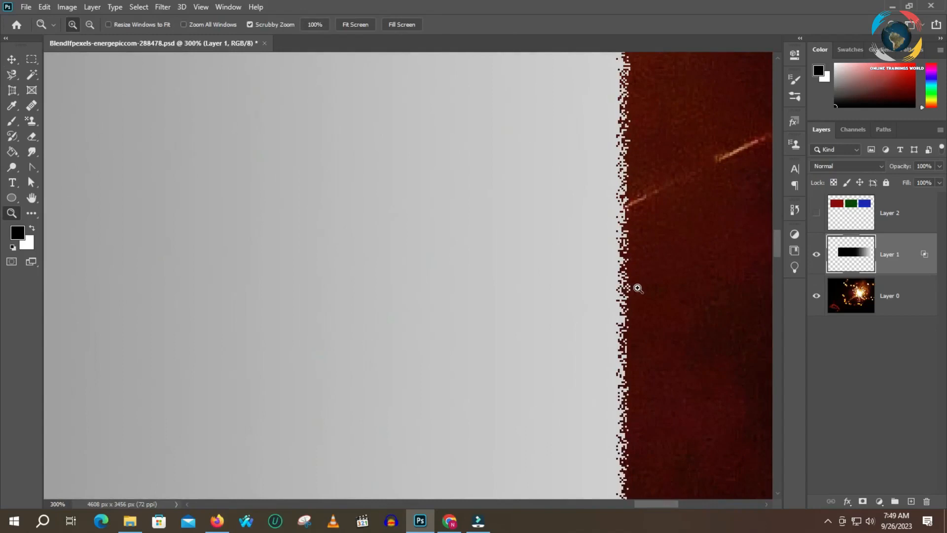
left_click_drag(635, 281, 633, 279)
left_click_drag(543, 504, 448, 503)
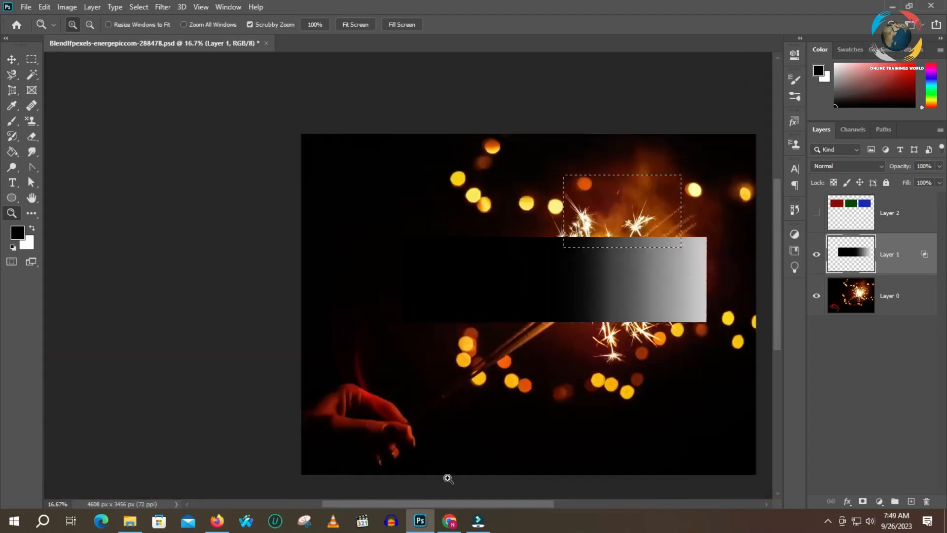
- Return the white limit of This Layer to 255 in Layer 1's Blend If settings
left_click(847, 501)
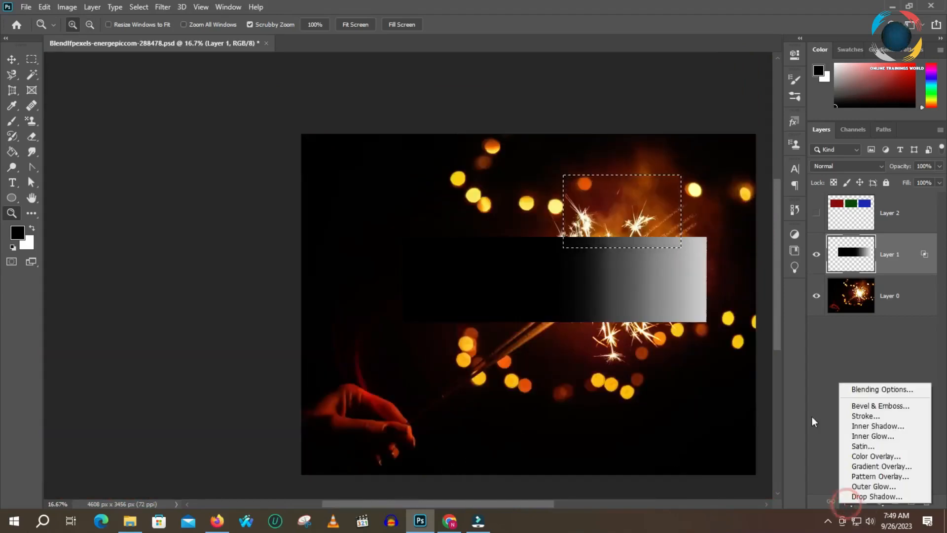
left_click(863, 389)
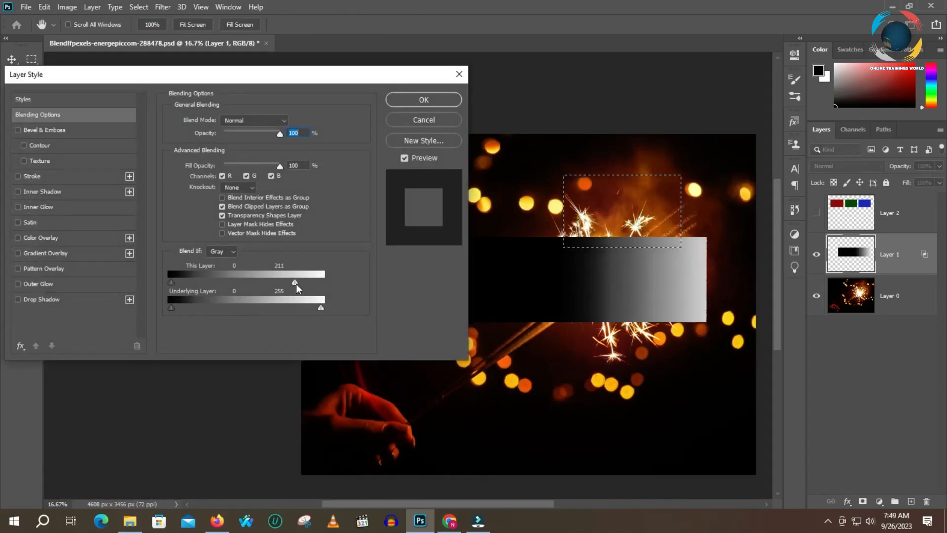
left_click_drag(295, 282, 321, 283)
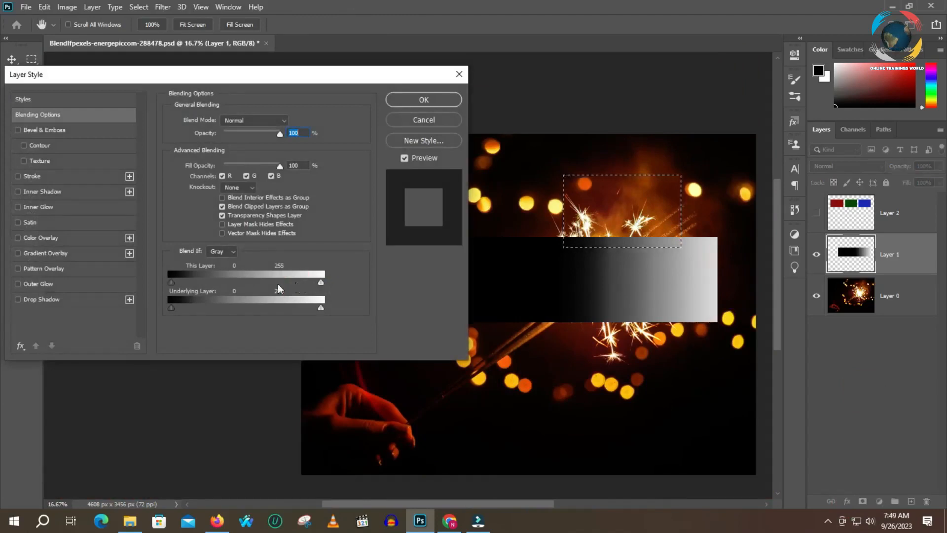
mouse_move(171, 282)
left_mouse_down()
mouse_move(185, 281)
mouse_move(165, 277)
left_mouse_up()
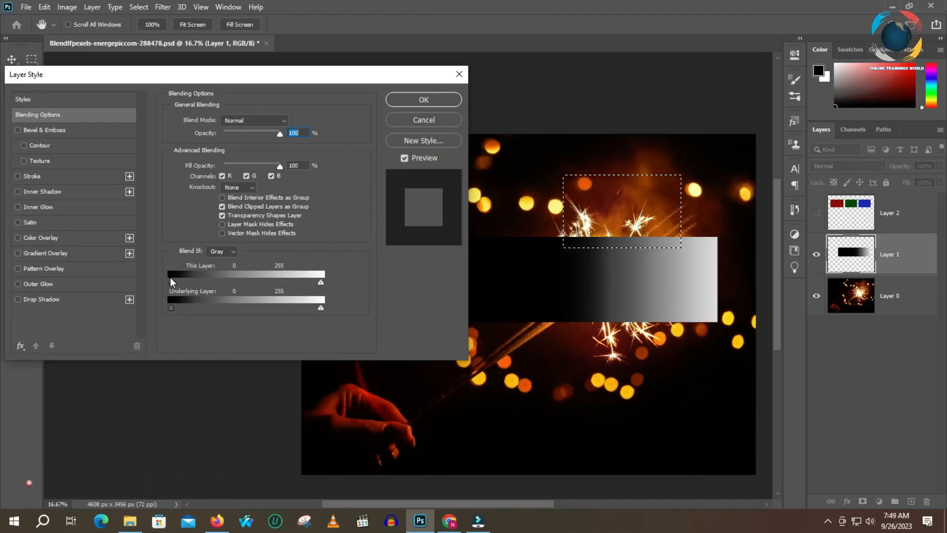
left_click_drag(172, 278, 171, 281)
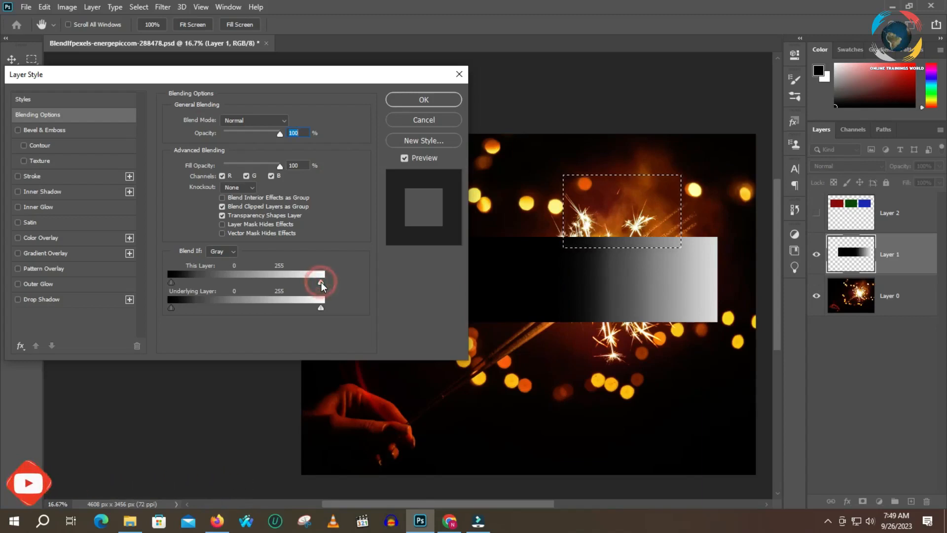
- Split the white limit of This Layer to 41 / 255 for a gradual fade and apply it to Layer 1
key("alt")
left_click_drag(322, 282, 241, 274)
left_click_drag(590, 271, 577, 269)
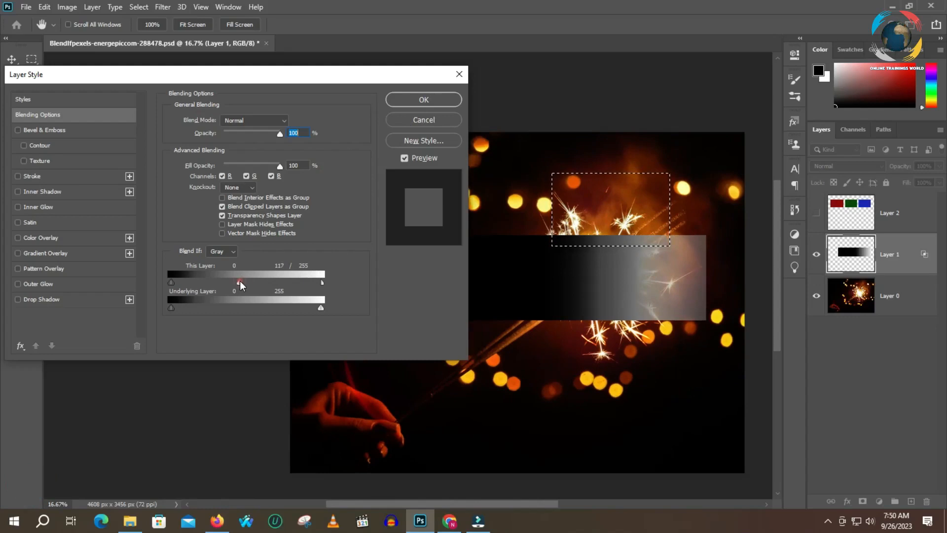
left_click_drag(234, 281, 187, 272)
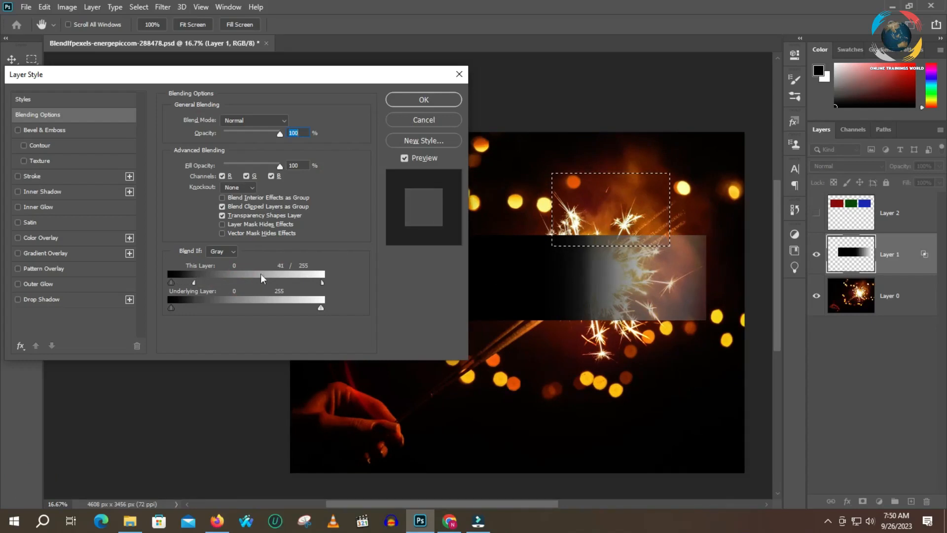
left_click(427, 99)
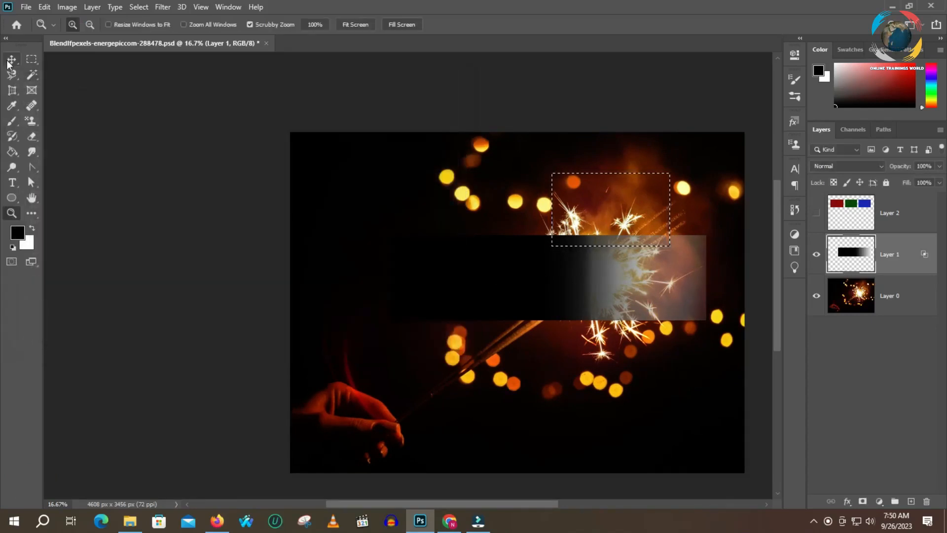
left_click(11, 59)
mouse_move(520, 276)
left_mouse_down()
mouse_move(508, 250)
mouse_move(455, 241)
mouse_move(397, 256)
mouse_move(375, 335)
mouse_move(382, 363)
mouse_move(478, 361)
mouse_move(534, 332)
mouse_move(518, 286)
mouse_move(545, 310)
mouse_move(545, 386)
mouse_move(489, 289)
mouse_move(487, 234)
mouse_move(537, 422)
mouse_move(516, 291)
mouse_move(510, 275)
mouse_move(496, 275)
mouse_move(533, 277)
mouse_move(521, 278)
left_mouse_up()
- Restore This Layer's white limit on Layer 1 to an unsplit 255 and set the Underlying Layer's white limit to 242
left_click(846, 501)
left_click(863, 388)
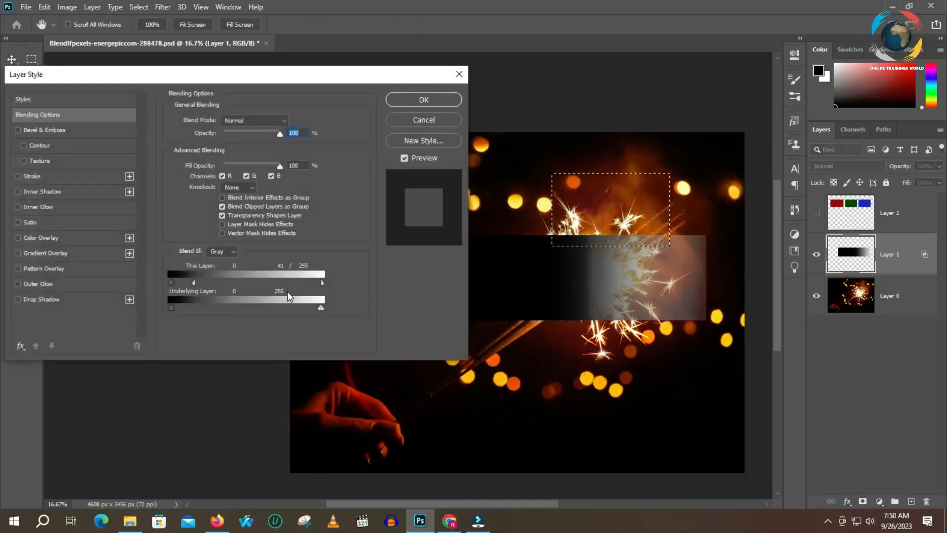
left_click(419, 118, "alt")
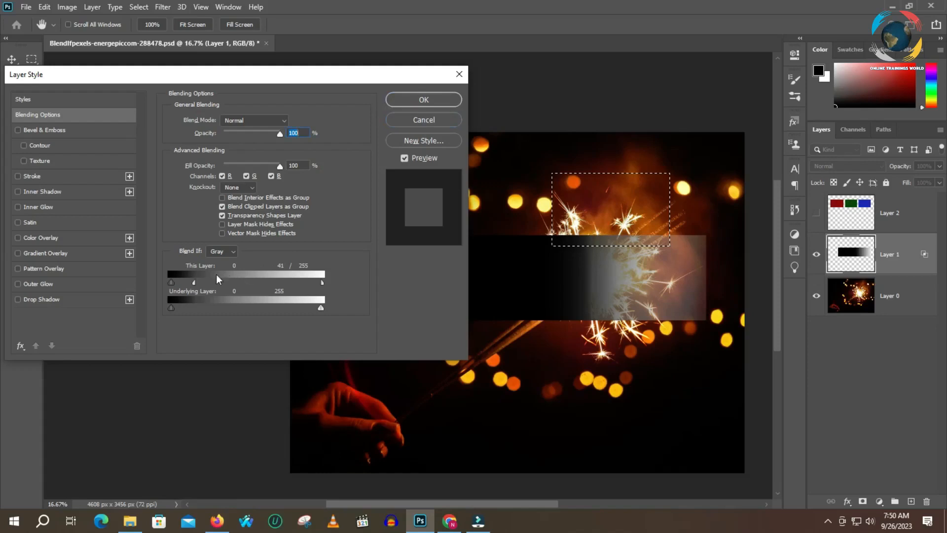
left_click_drag(194, 282, 171, 282)
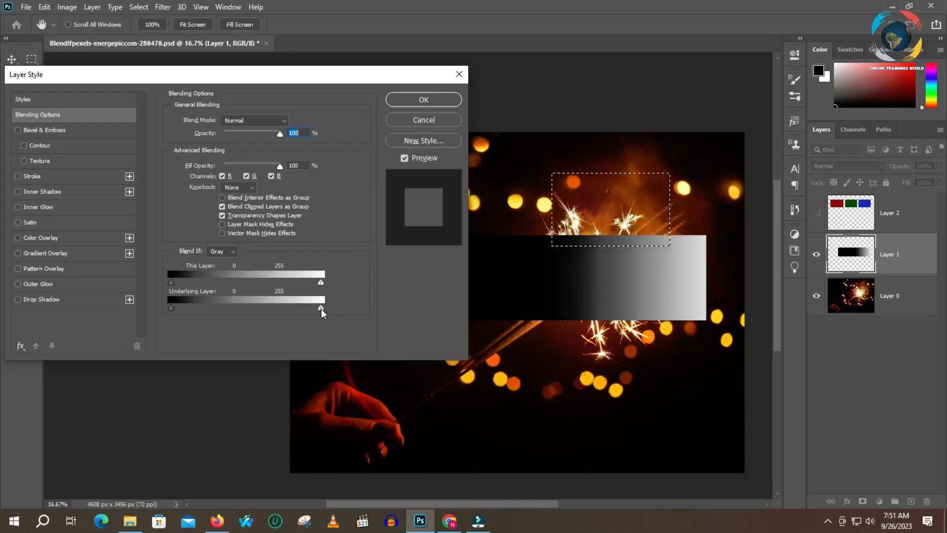
left_click_drag(321, 309, 315, 307)
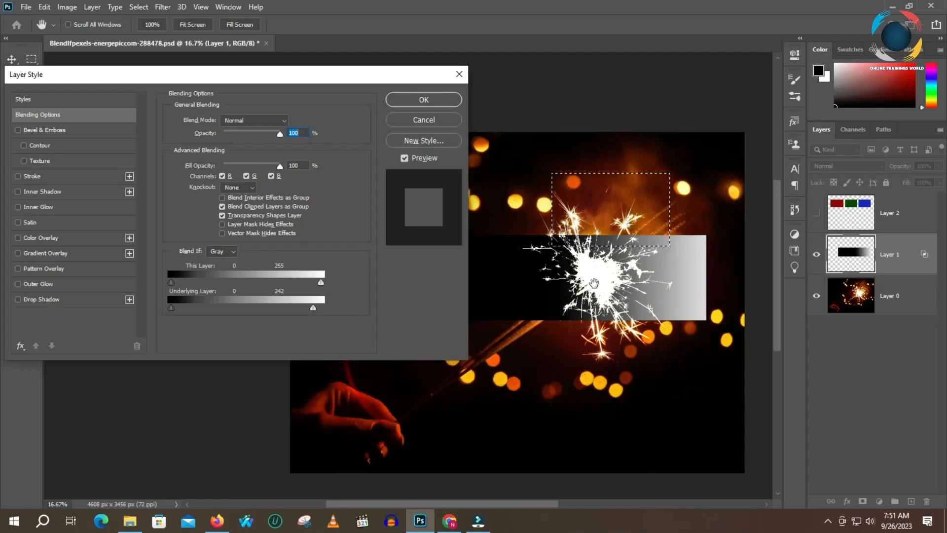
- Lower the Underlying Layer's white limit to 126 in Layer 1's Blend If settings and apply it
left_click_drag(308, 308, 245, 303)
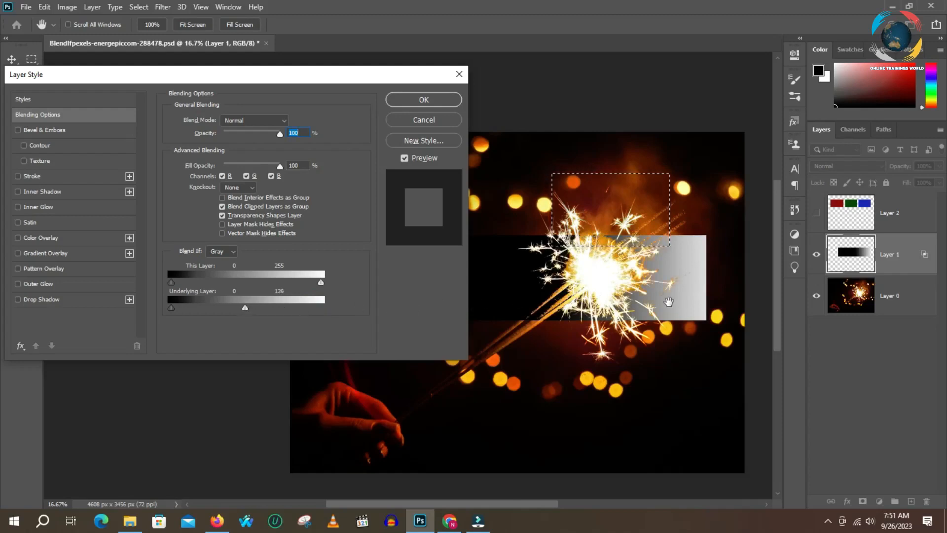
left_click(429, 99)
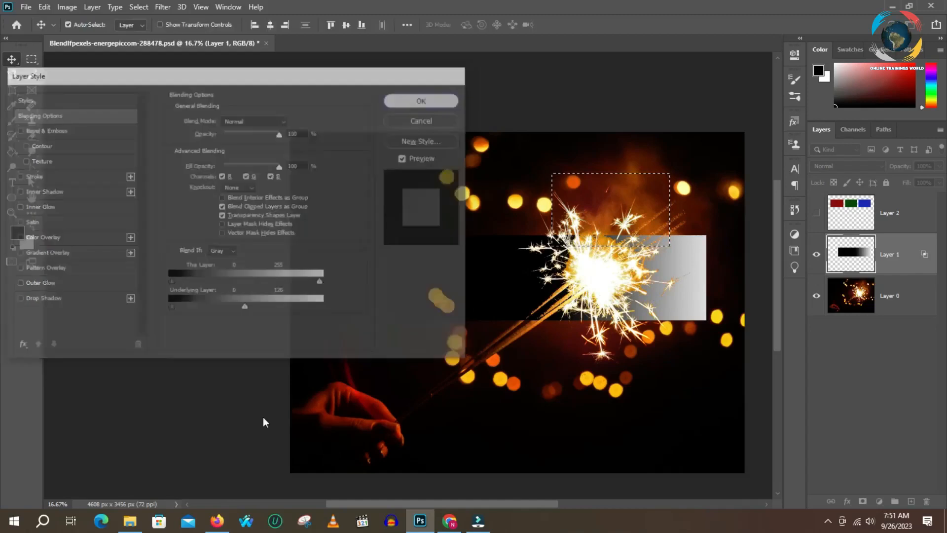
- Examine at 300% how the sparks break through the gradient bar and how hard the blend edges are
key("z")
left_click(647, 222)
left_click(648, 221)
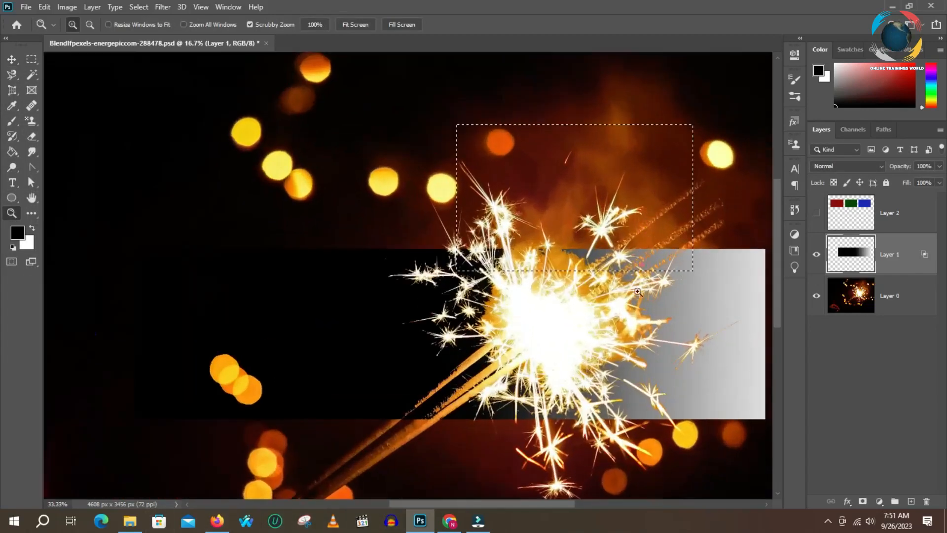
left_click(626, 329)
left_click(627, 329)
left_click(629, 329)
left_click(646, 325)
left_click(647, 324)
left_click(649, 323)
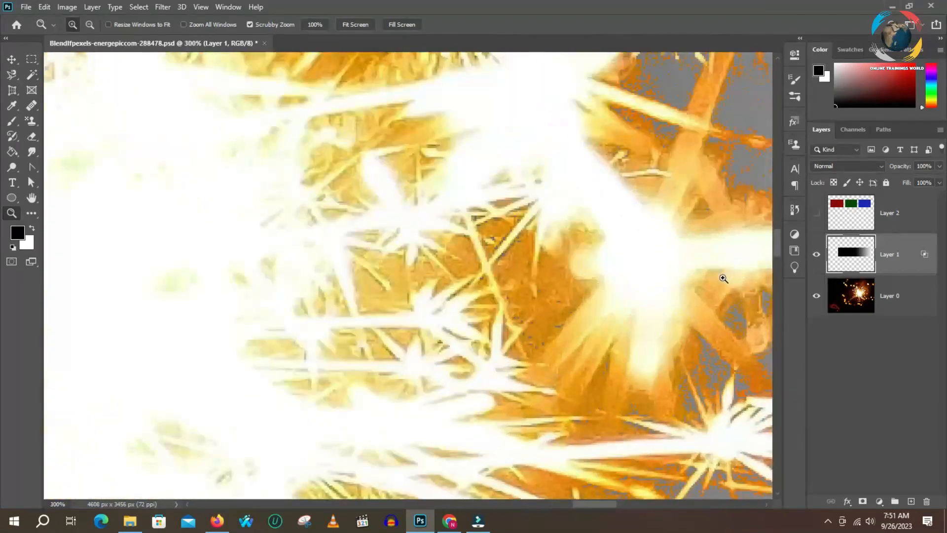
left_click_drag(720, 238, 673, 231)
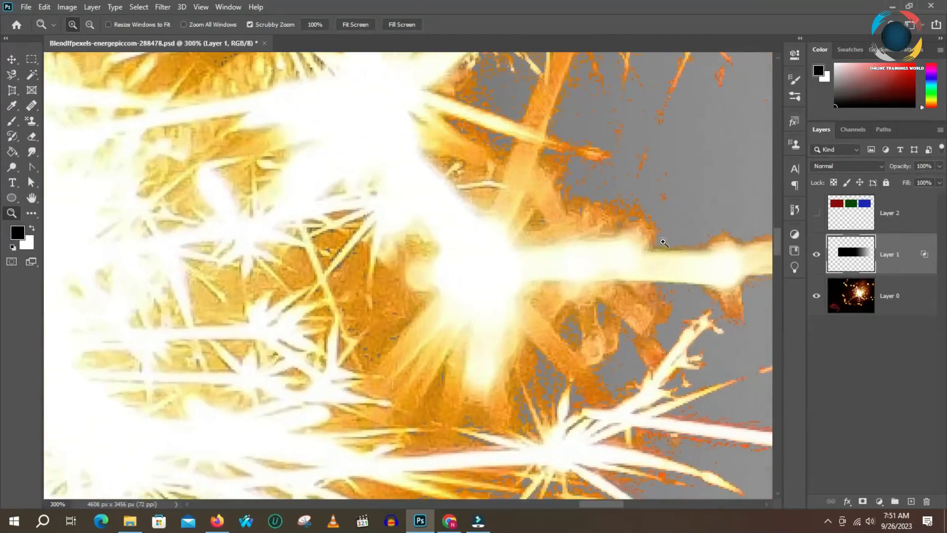
- Split the Underlying Layer's white limit to 105 / 255 on Layer 1, raise its black limit to 44 and apply
left_click(846, 501)
left_click(863, 381)
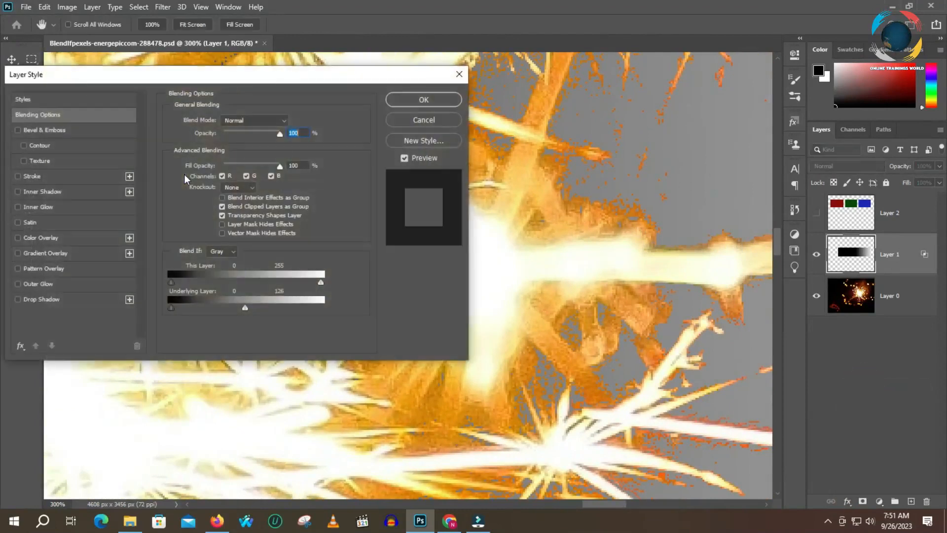
left_click_drag(245, 307, 327, 309)
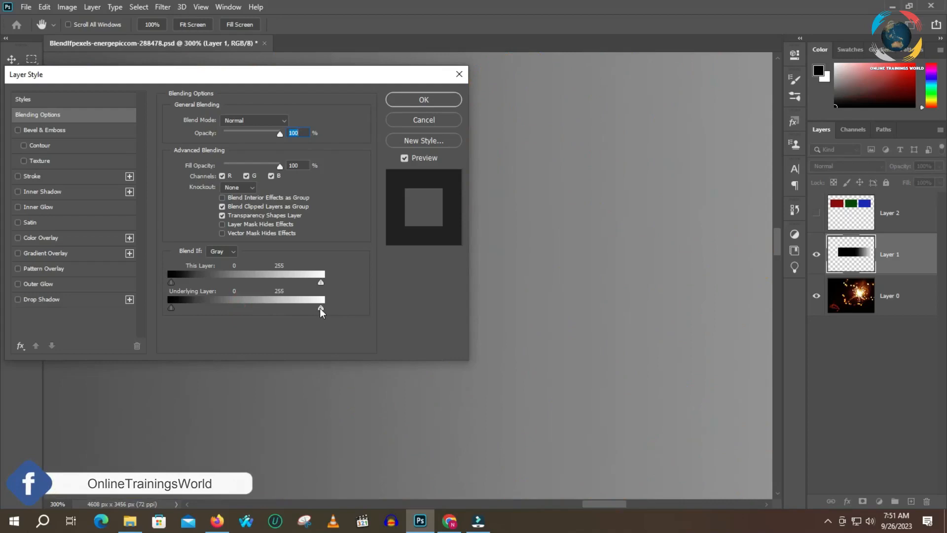
key("alt")
left_click_drag(320, 307, 230, 303)
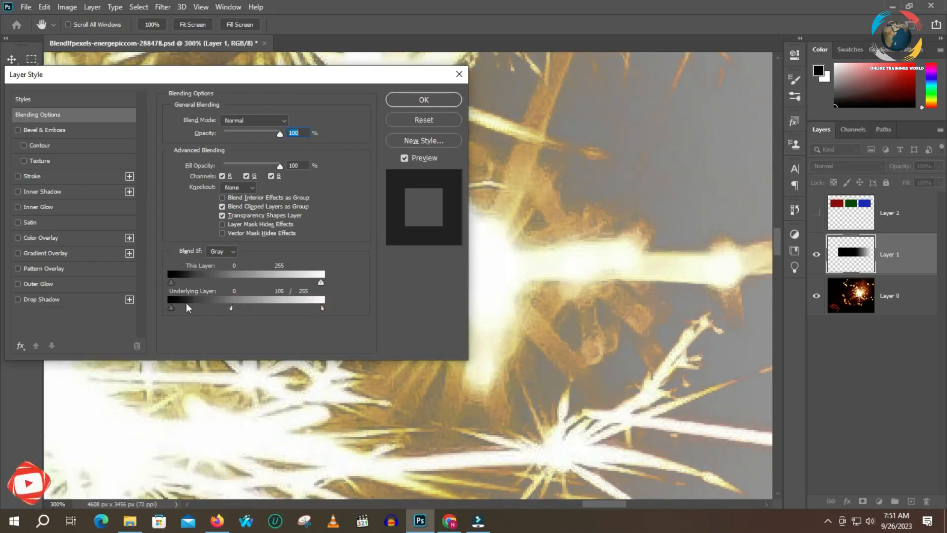
left_click_drag(168, 307, 197, 310)
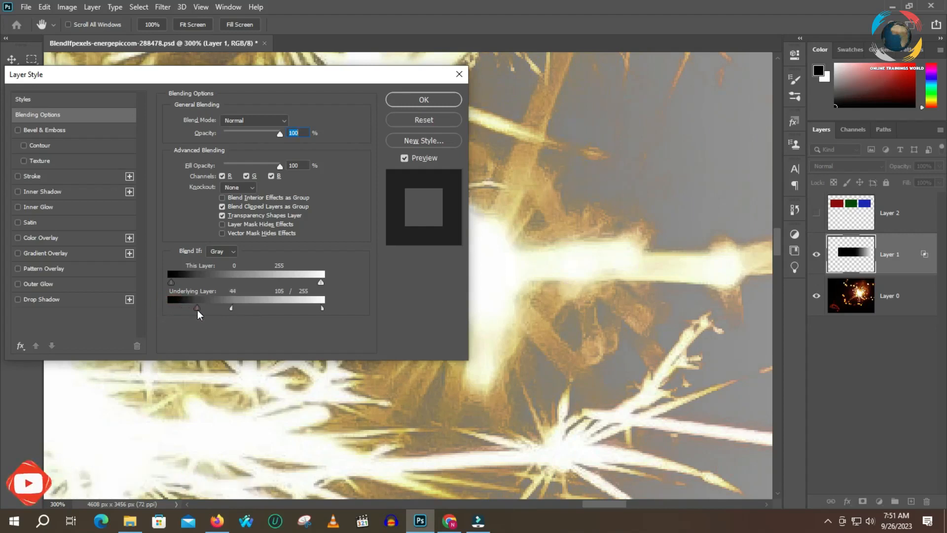
left_click(439, 100)
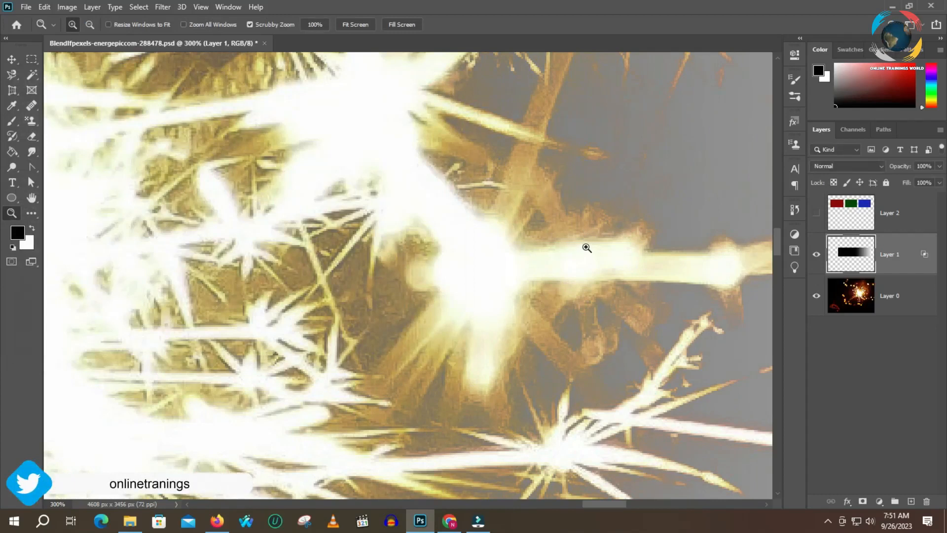
- Return the Underlying Layer's black limit to 0 in Layer 1's Blend If settings and apply it
left_click(586, 248, "alt")
left_click(587, 248, "alt")
left_click(587, 247, "alt")
left_click(589, 248, "alt")
left_click(589, 247, "alt")
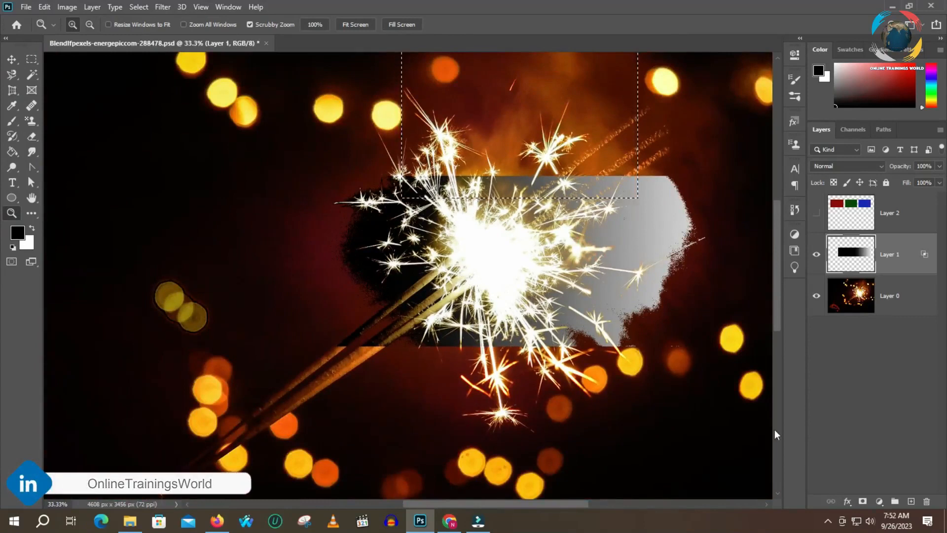
left_click(848, 501)
left_click(864, 384)
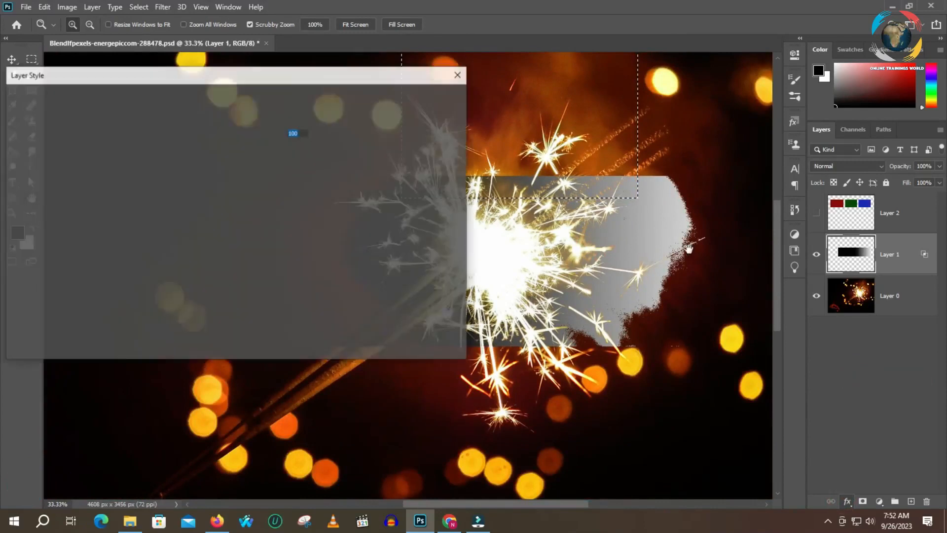
left_click_drag(191, 308, 149, 303)
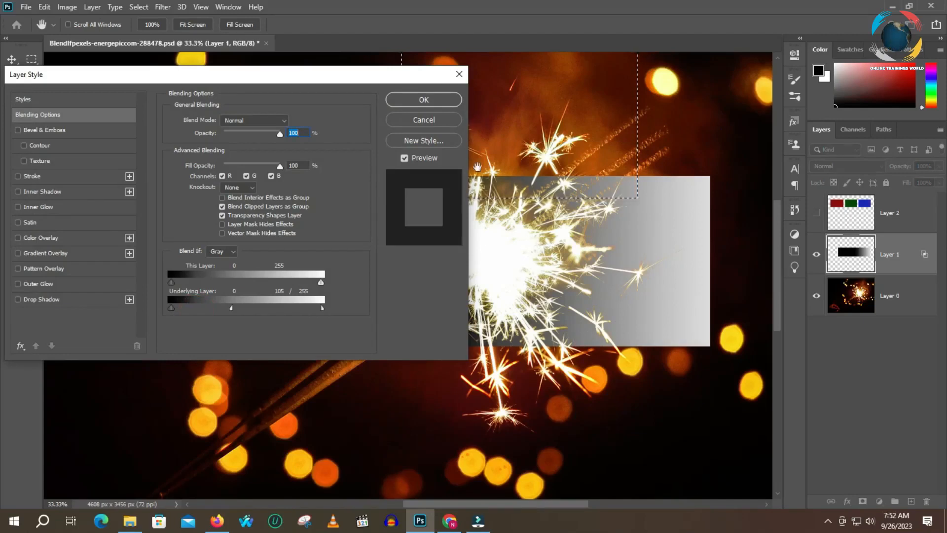
left_click(424, 99)
key("z")
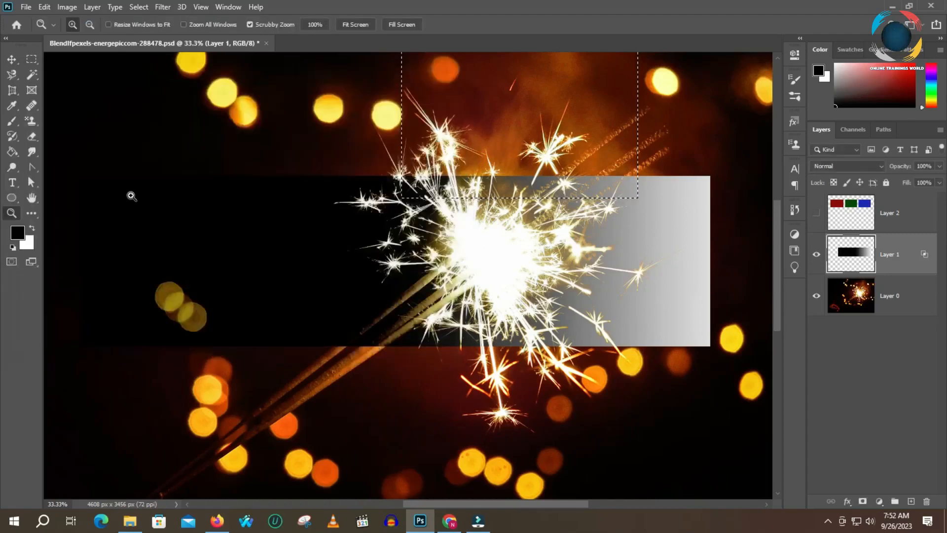
- Move the gradient bar to several positions over the sparkler with the Move tool to show the blend responding
left_click(12, 58)
left_click(346, 306)
left_click_drag(368, 303, 318, 318)
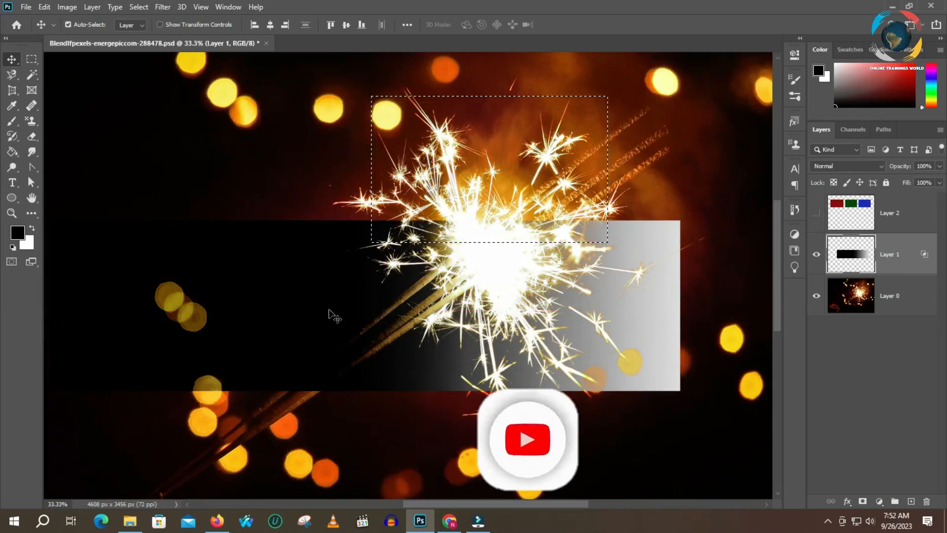
left_click_drag(328, 309, 370, 269)
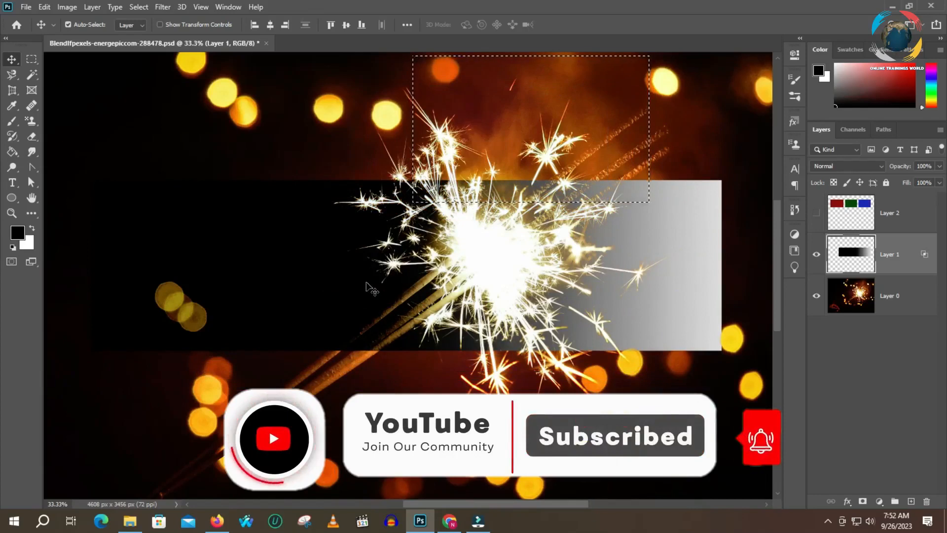
left_click_drag(368, 288, 381, 305)
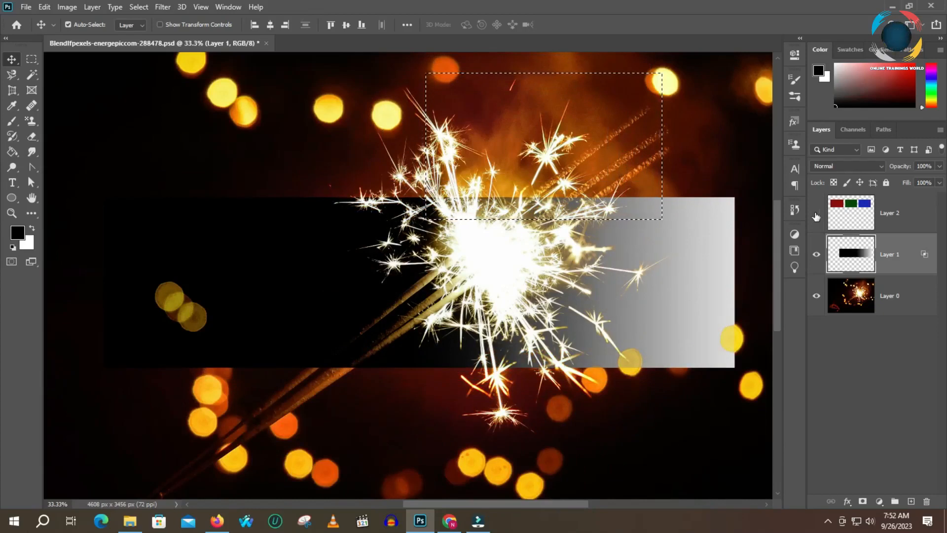
- Show Layer 2 and move the gradient bar slightly below its red, green and blue blocks
left_click(816, 217)
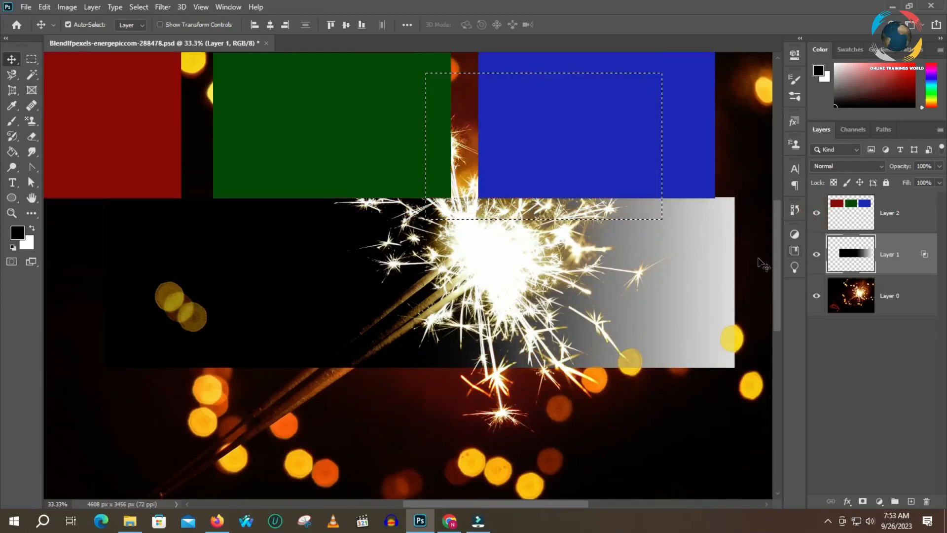
left_click_drag(384, 279, 384, 281)
left_click_drag(373, 288, 363, 287)
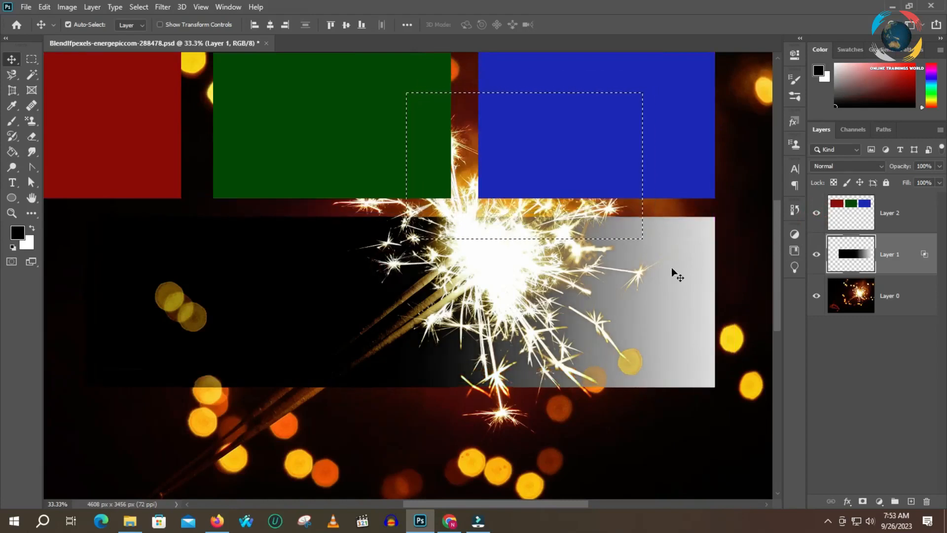
- Open Layer 2's blending options, set Blend If to Red and move the dialog clear of the colour blocks
left_click(861, 225)
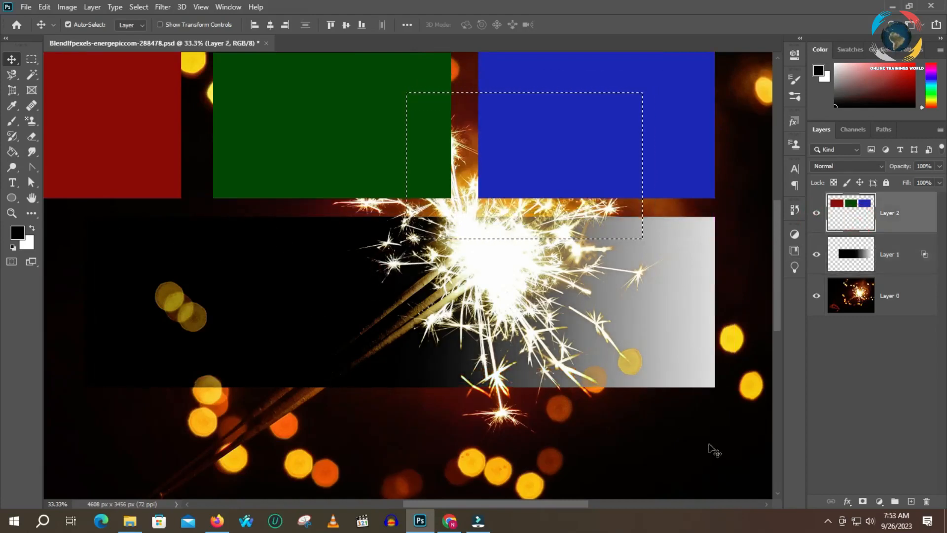
left_click(847, 501)
left_click(860, 386)
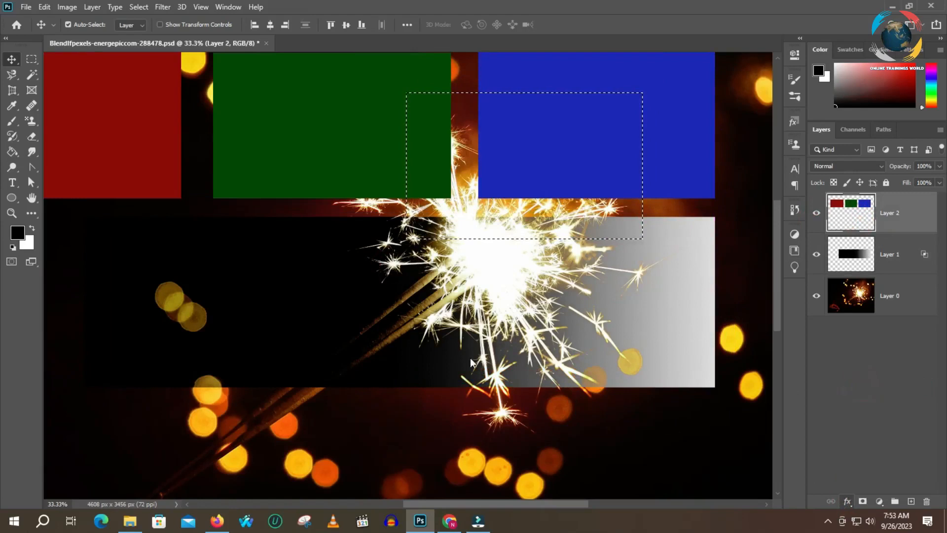
left_click(224, 250)
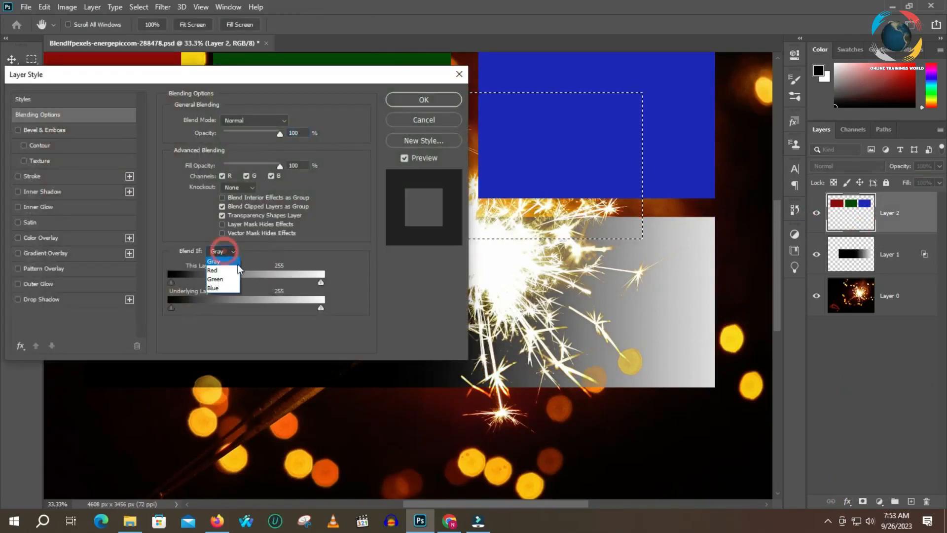
left_click(223, 260)
left_click_drag(324, 82, 544, 215)
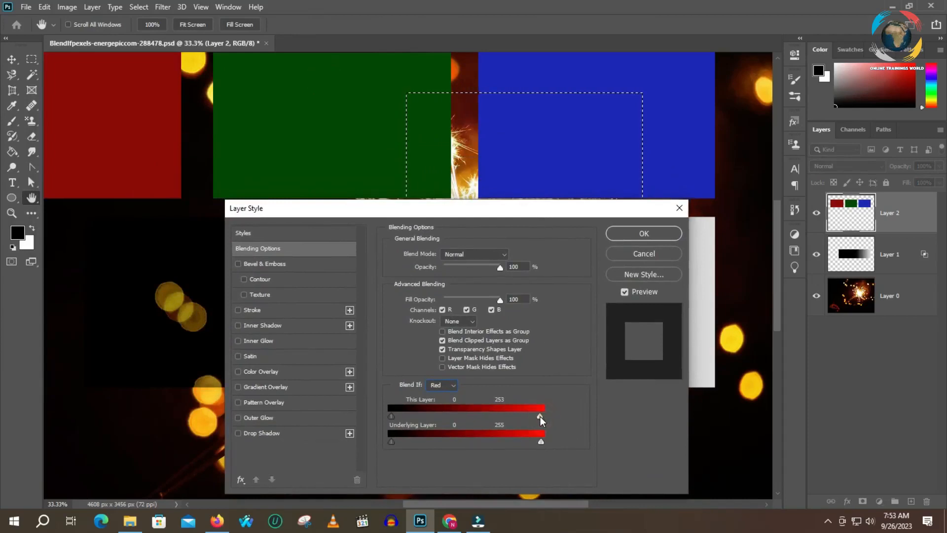
- Test This Layer's red white limit at 139 and its black limit, returning them to 255 and 0
left_click_drag(514, 417, 472, 416)
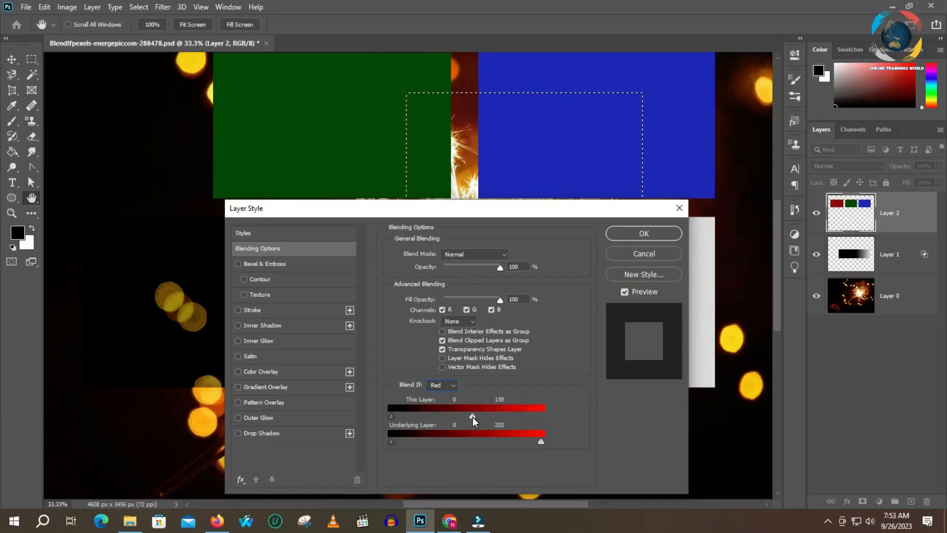
left_click_drag(472, 416, 541, 416)
mouse_move(392, 417)
left_mouse_down()
mouse_move(410, 419)
mouse_move(392, 419)
left_mouse_up()
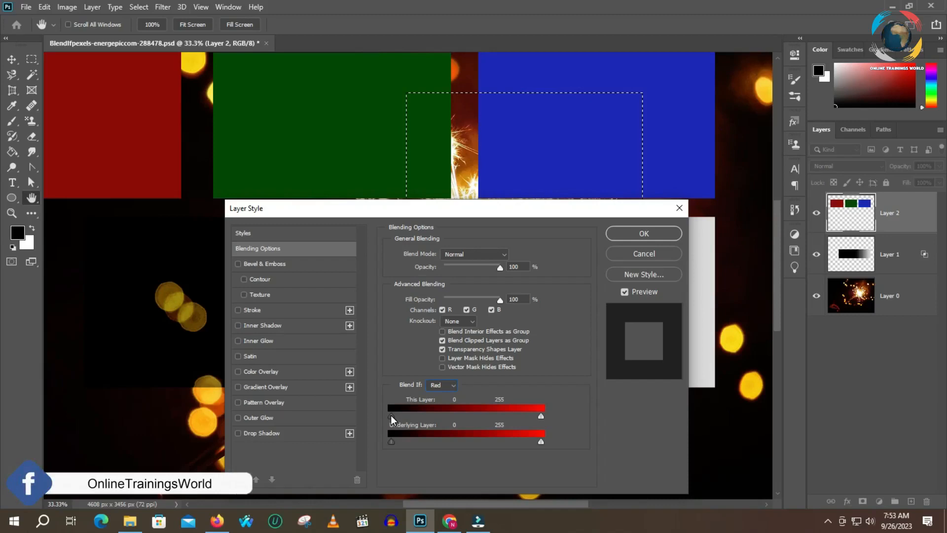
mouse_move(392, 416)
left_mouse_down()
mouse_move(406, 416)
mouse_move(392, 418)
left_mouse_up()
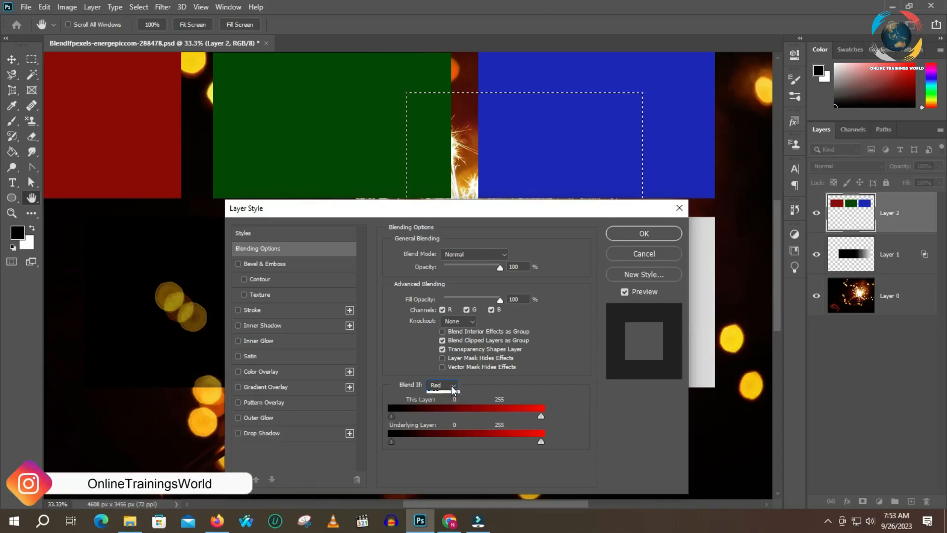
- Test Blend If Green on Layer 2 with This Layer's black limit at 69 and white limit split at 169 / 255, resetting both to 0 and 255
left_click(442, 411)
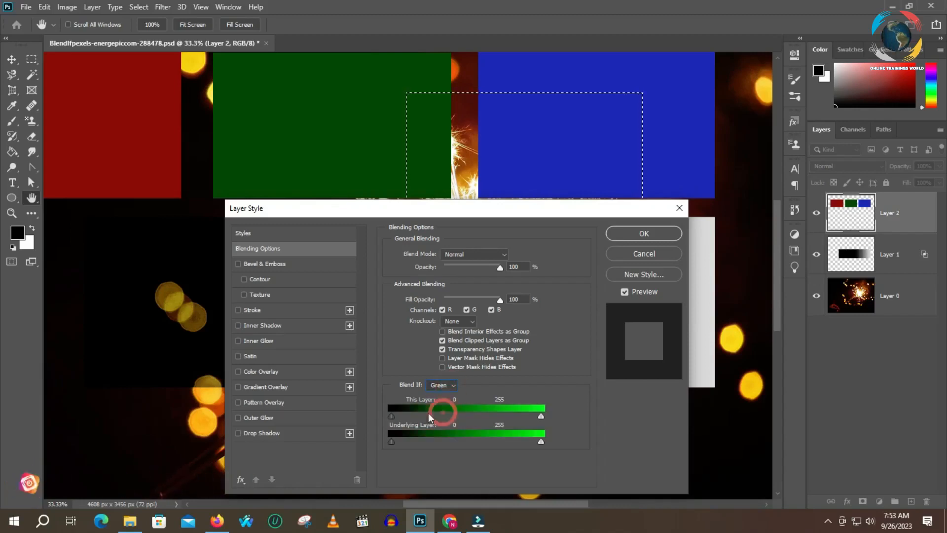
left_click_drag(392, 416, 432, 420)
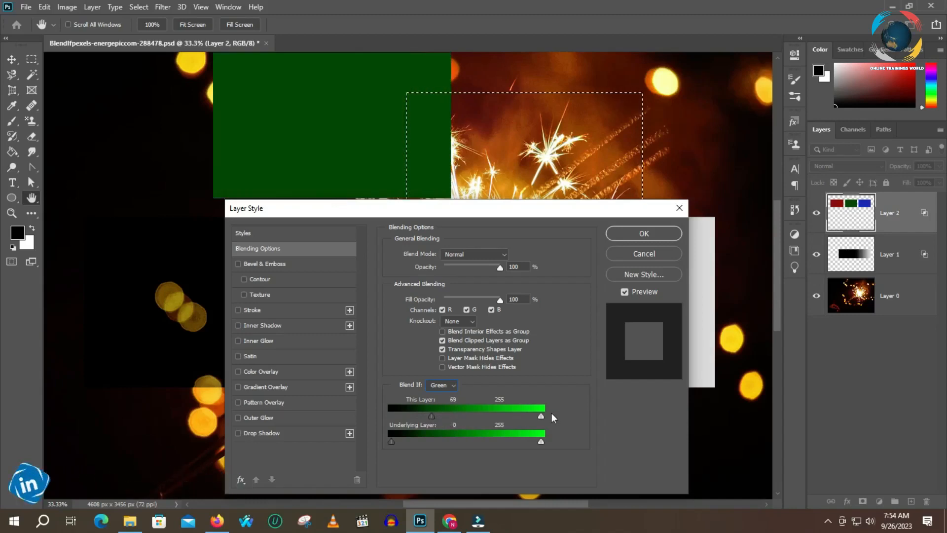
left_click_drag(540, 418, 471, 419)
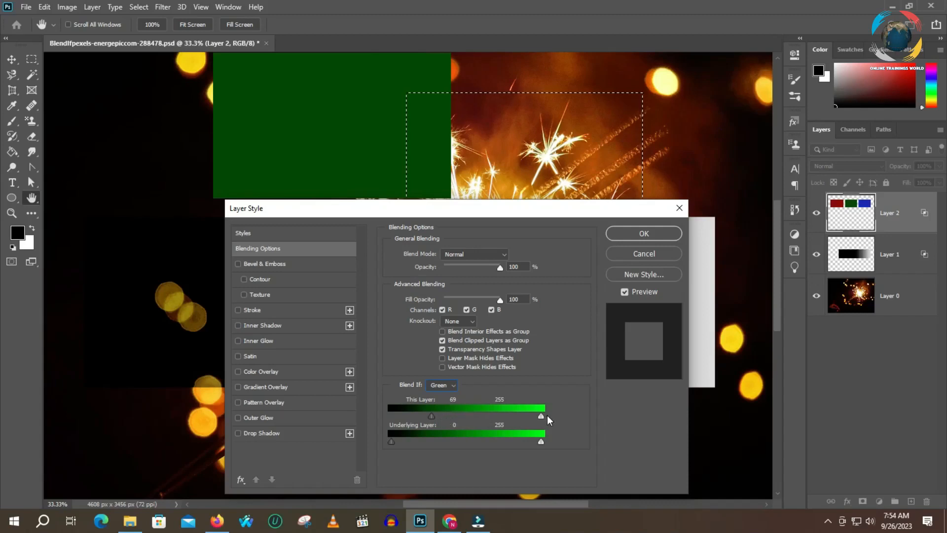
left_click_drag(541, 420, 533, 420)
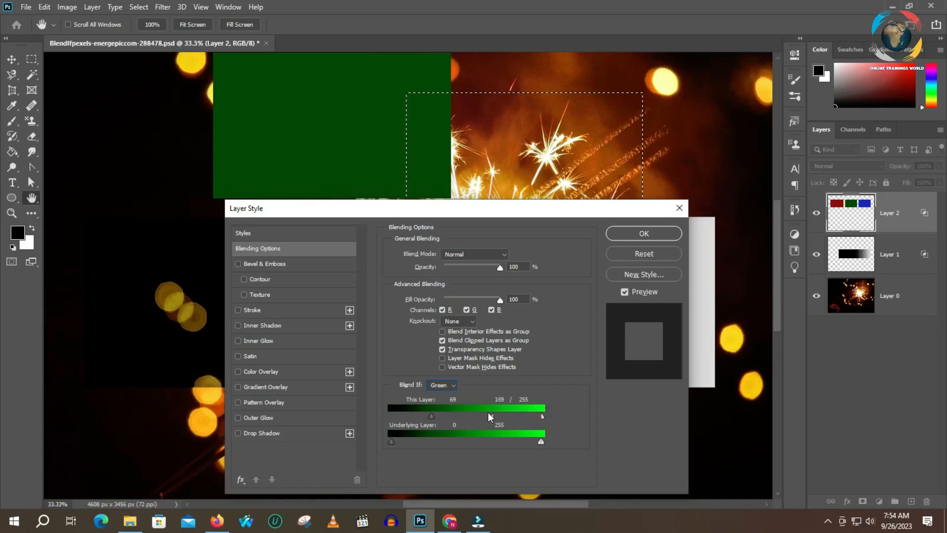
left_click_drag(435, 418, 363, 417)
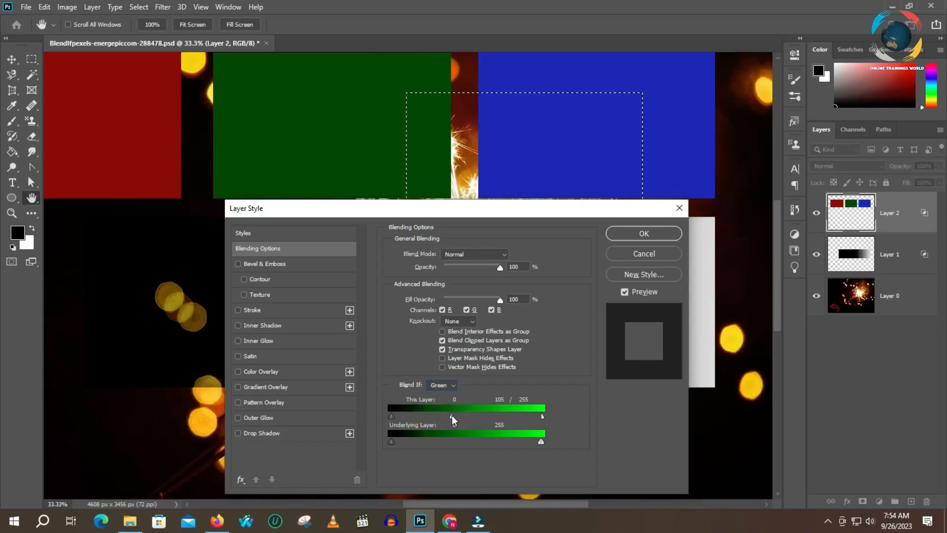
left_click_drag(452, 419, 552, 420)
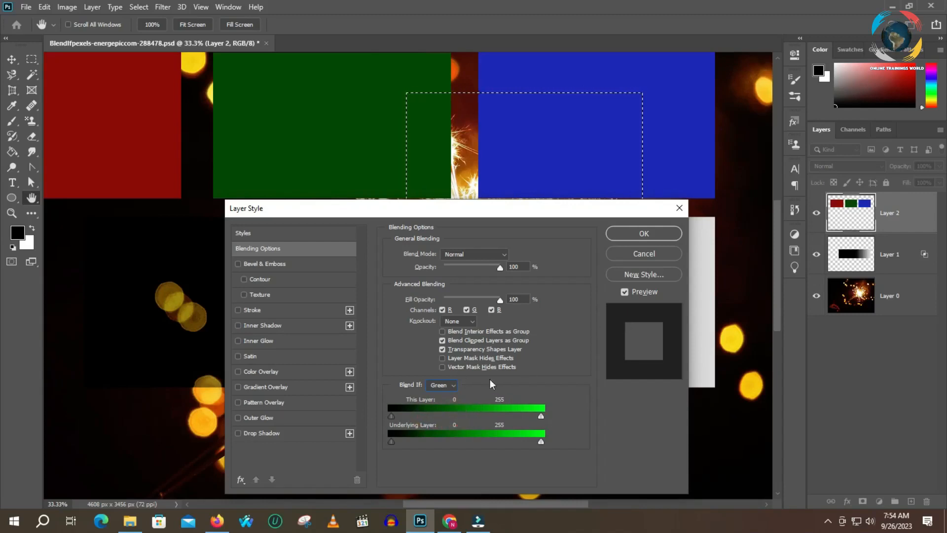
- Switch Layer 2's Blend If to Blue and try This Layer's white and black limits, returning them to 255 and 0
left_click(442, 384)
left_click(444, 422)
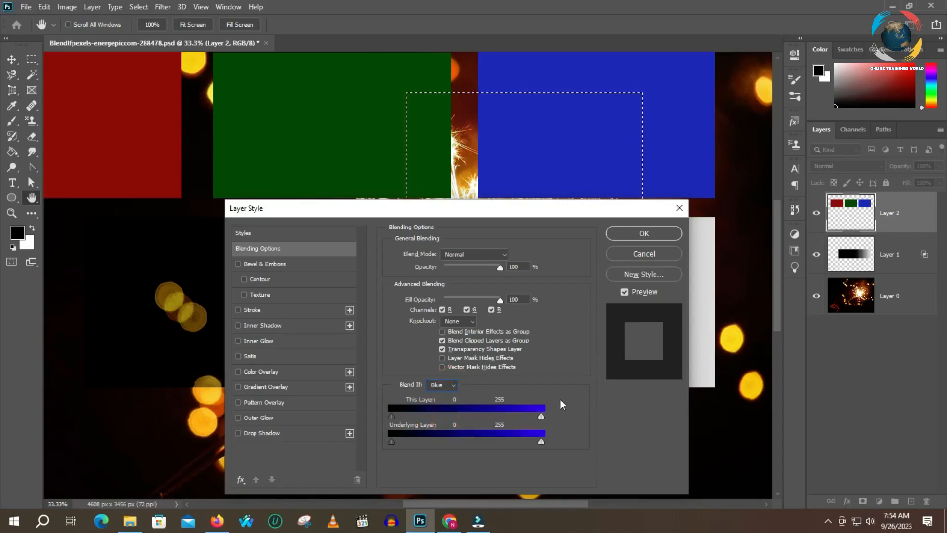
mouse_move(531, 422)
left_mouse_down()
mouse_move(486, 422)
mouse_move(543, 421)
left_mouse_up()
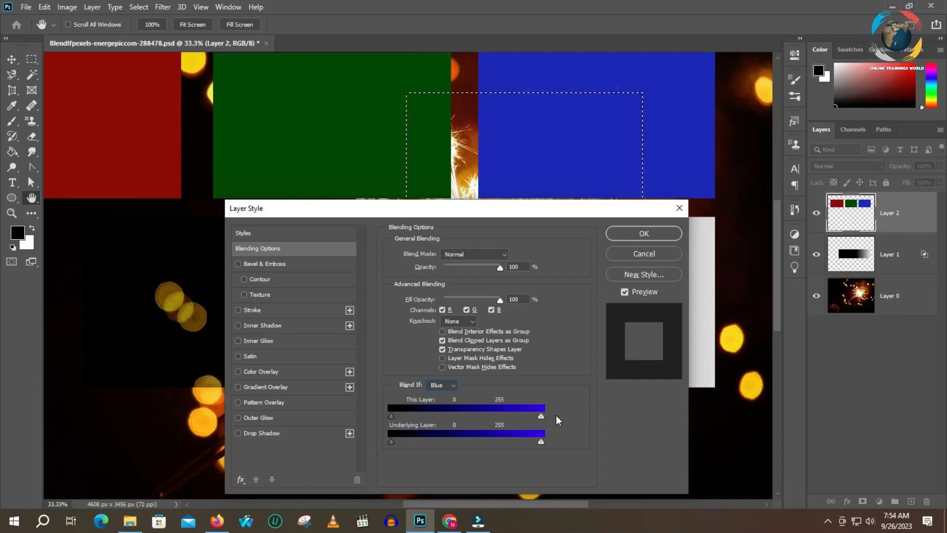
mouse_move(393, 419)
left_mouse_down()
mouse_move(418, 421)
mouse_move(386, 418)
left_mouse_up()
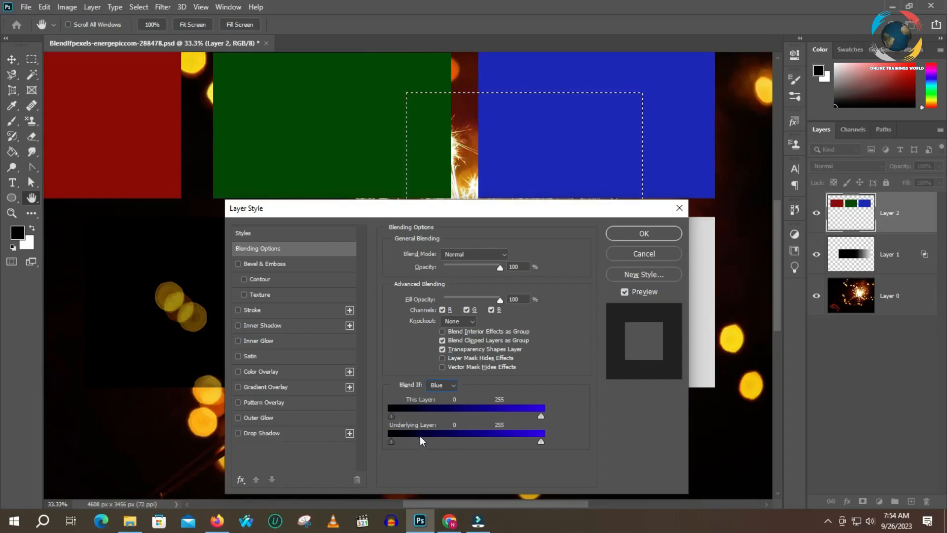
- With Blend If set to Blue, split the Underlying Layer white limit to 53 / 255 for Layer 2 and apply the blending options
left_click_drag(543, 442, 529, 440)
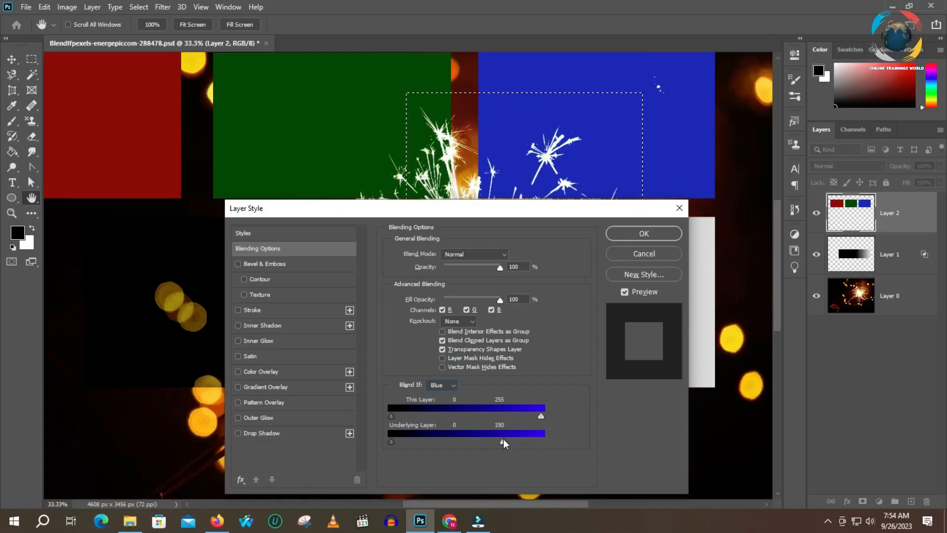
left_click(523, 211)
left_click_drag(523, 212, 484, 259)
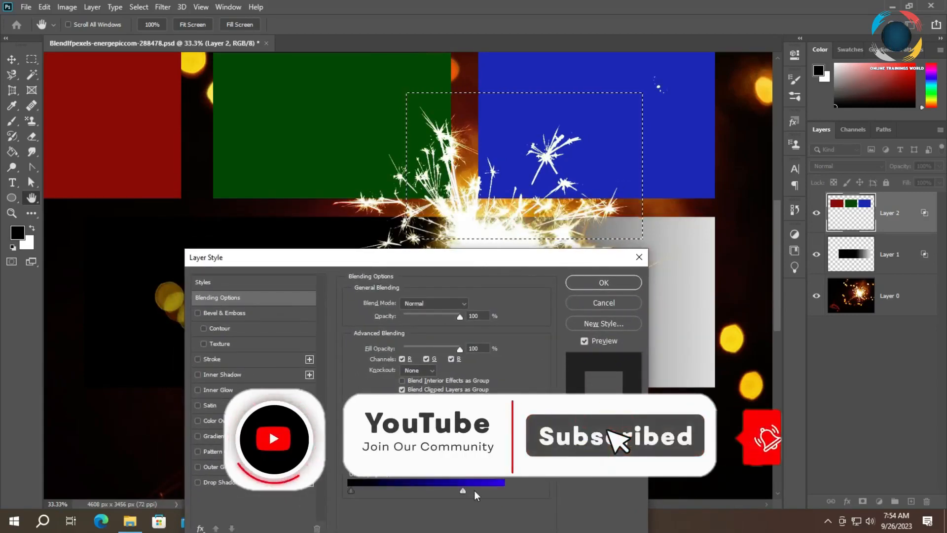
left_click_drag(464, 491, 381, 490)
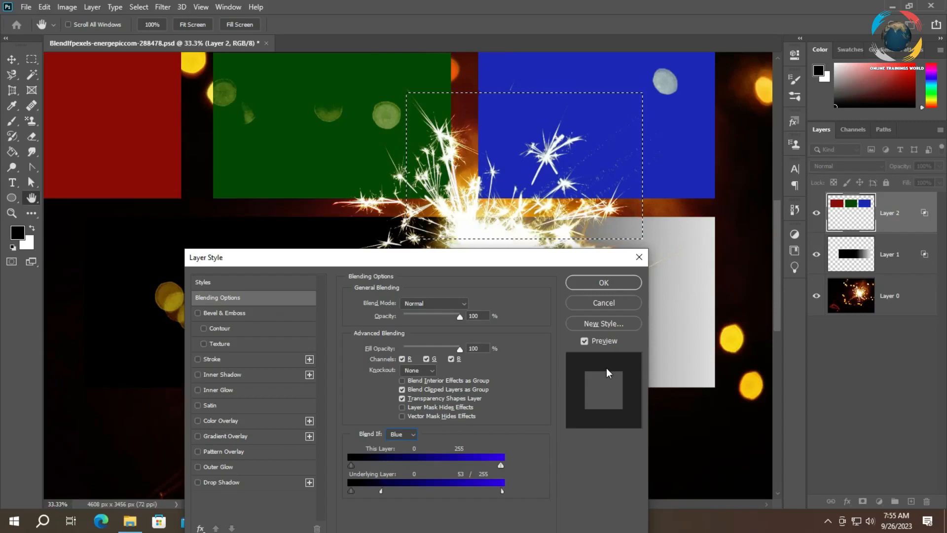
left_click(618, 285)
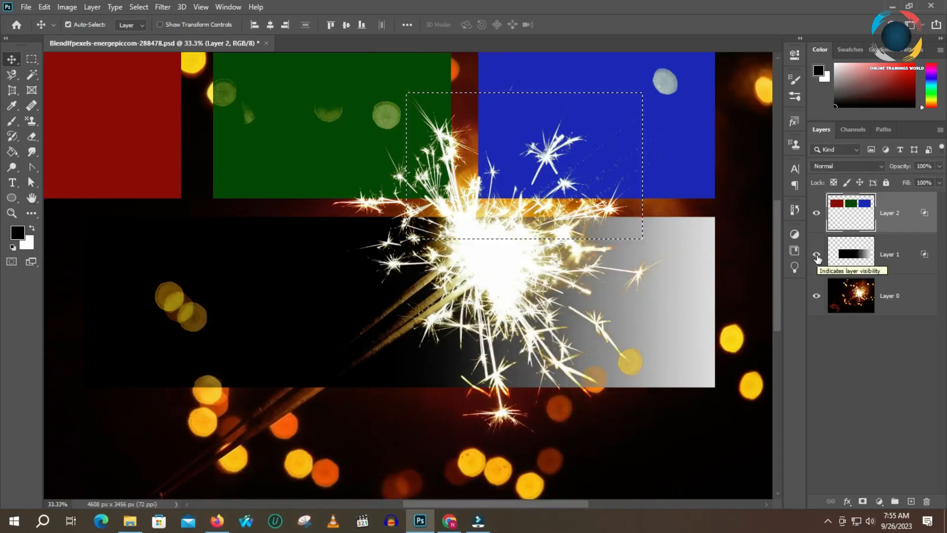
- Toggle the visibility of Layer 1 and Layer 2 to compare the blended layers with the sparkler photo
left_click(816, 254)
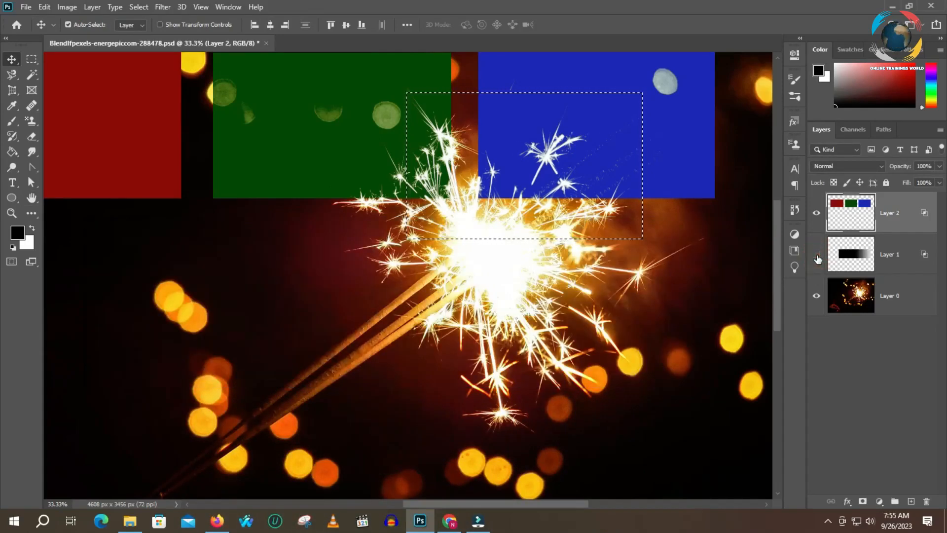
left_click(817, 255)
left_click(817, 213)
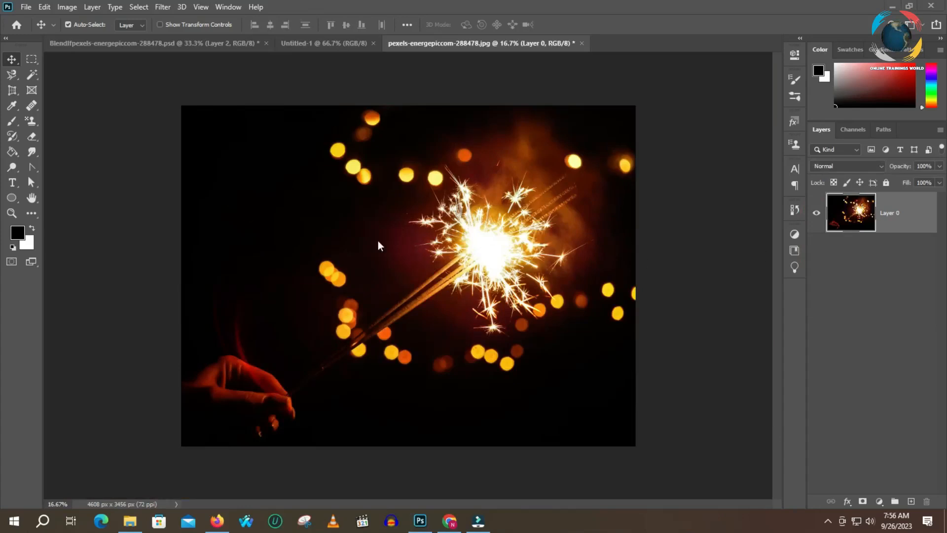
- Add a layer to the sparkler photo and place the text OnlineTrainingsWorld beside the sparkler in green (27e95f)
left_click(910, 501)
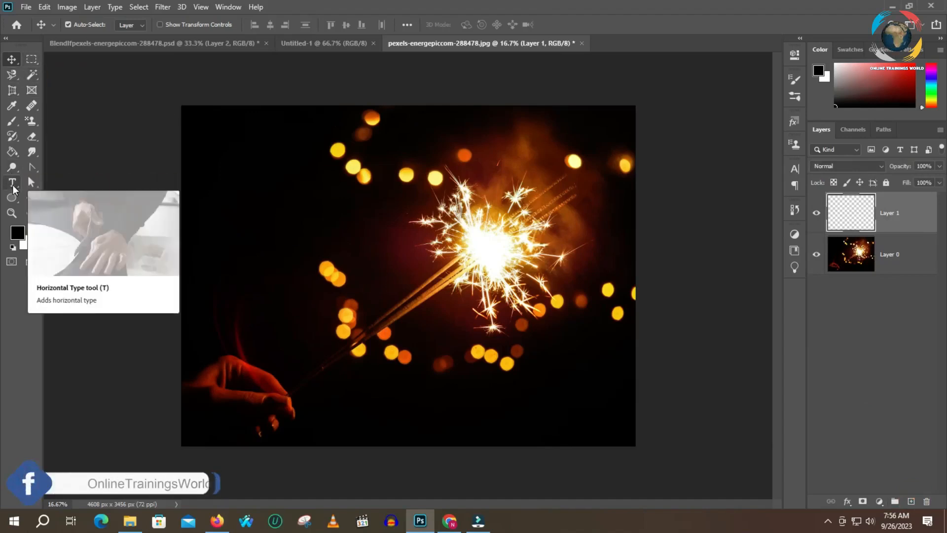
left_click(12, 183)
left_click(302, 245)
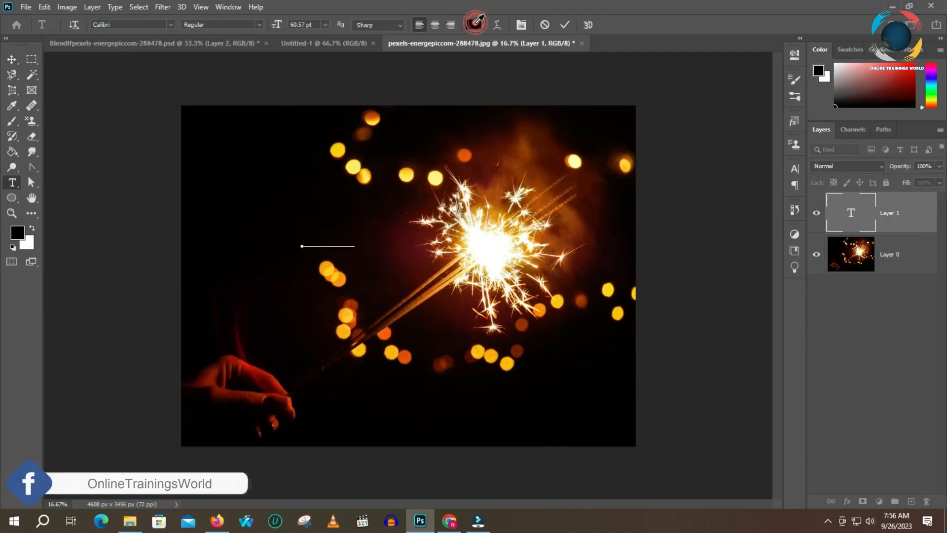
left_click(473, 24)
left_click_drag(464, 236, 442, 120)
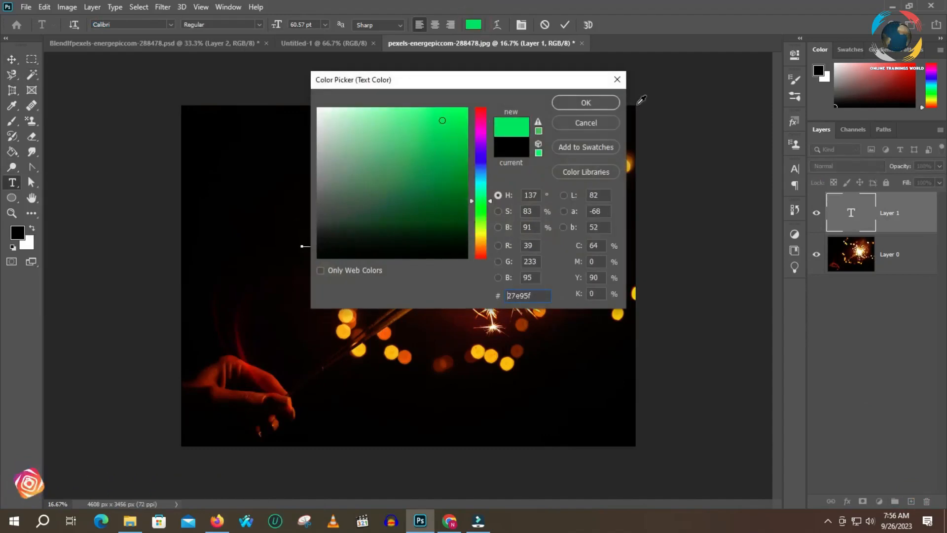
left_click(595, 103)
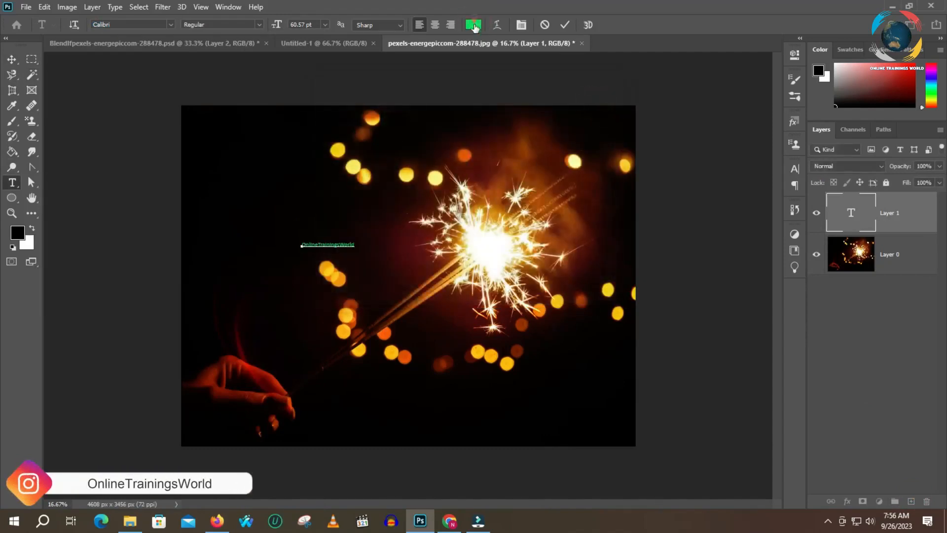
- Change the text colour to near-white (fdfdfd)
left_click(473, 25)
left_click_drag(474, 201, 472, 230)
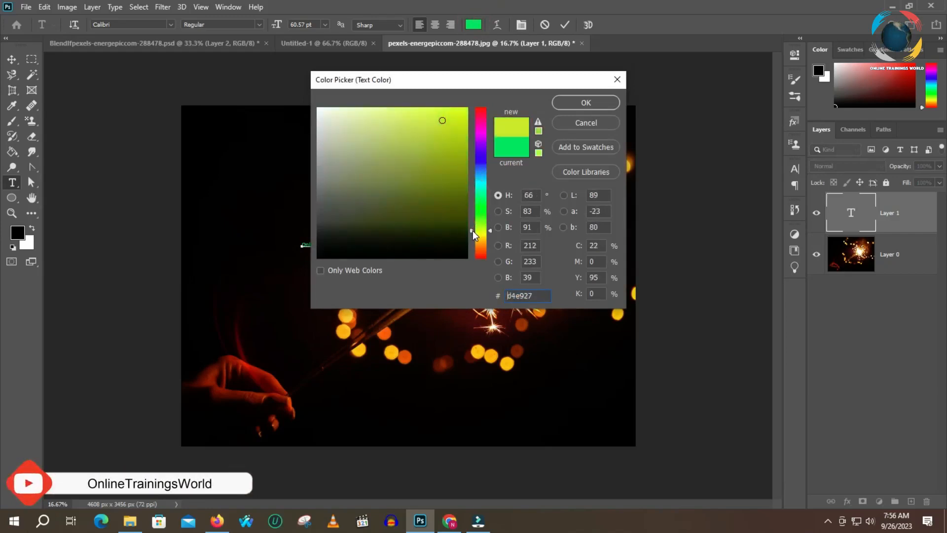
left_click(319, 110)
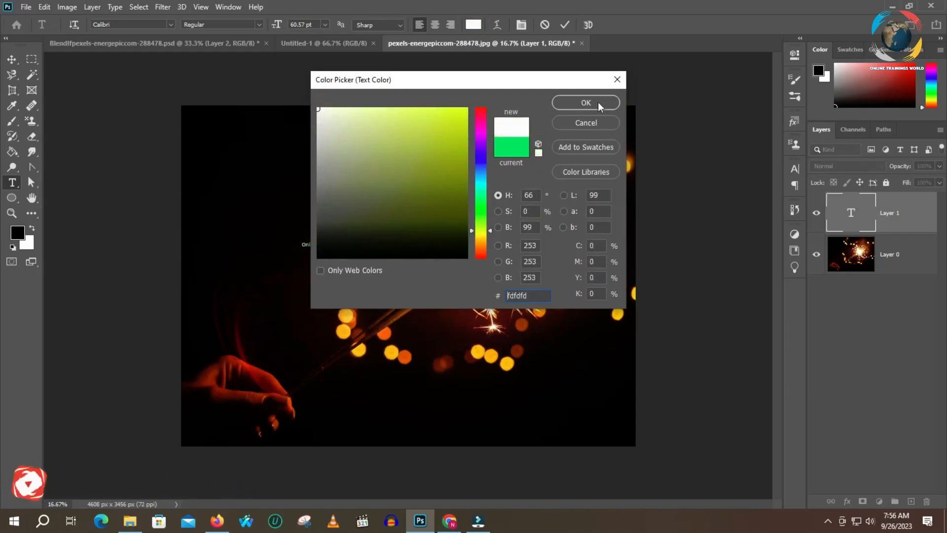
left_click(596, 101)
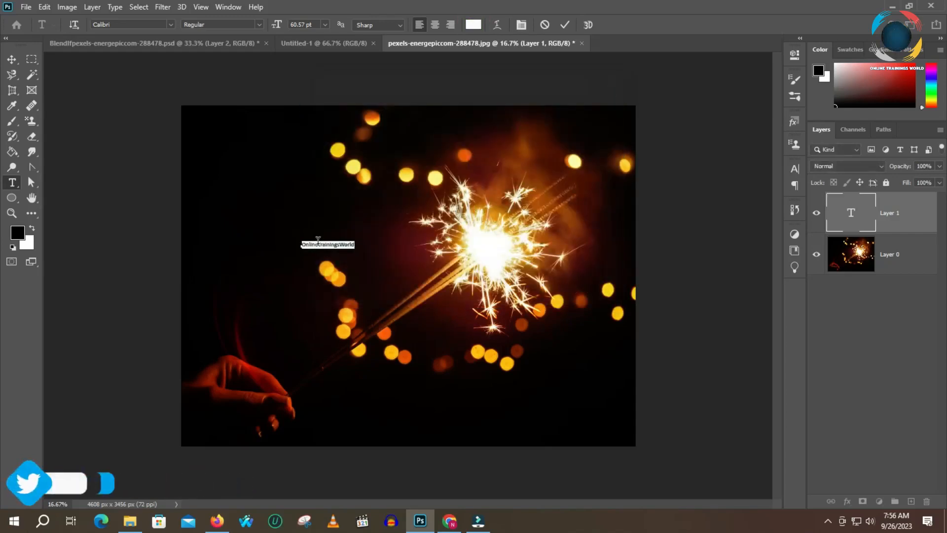
- Enlarge the text to 260.57 pt and move it to just above the sparkler
left_click(325, 24)
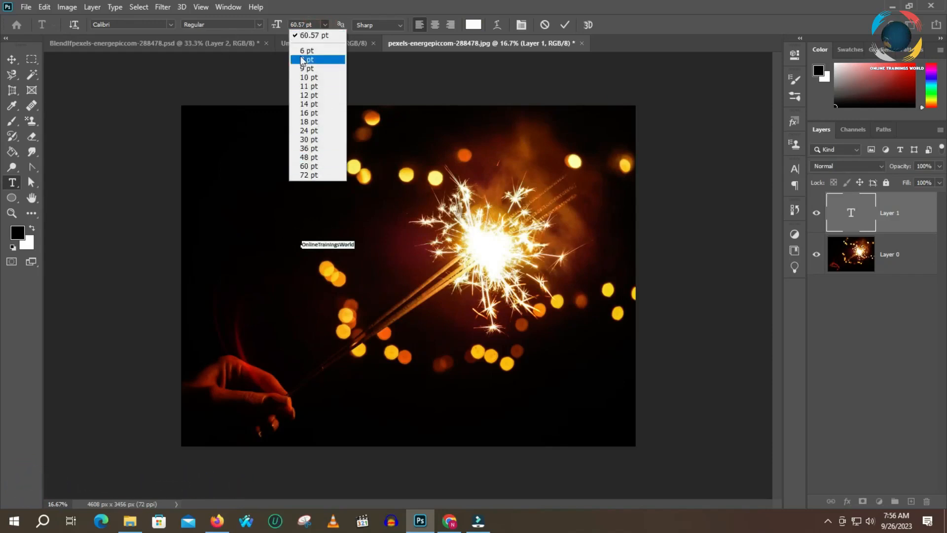
double_click(296, 24)
type("250")
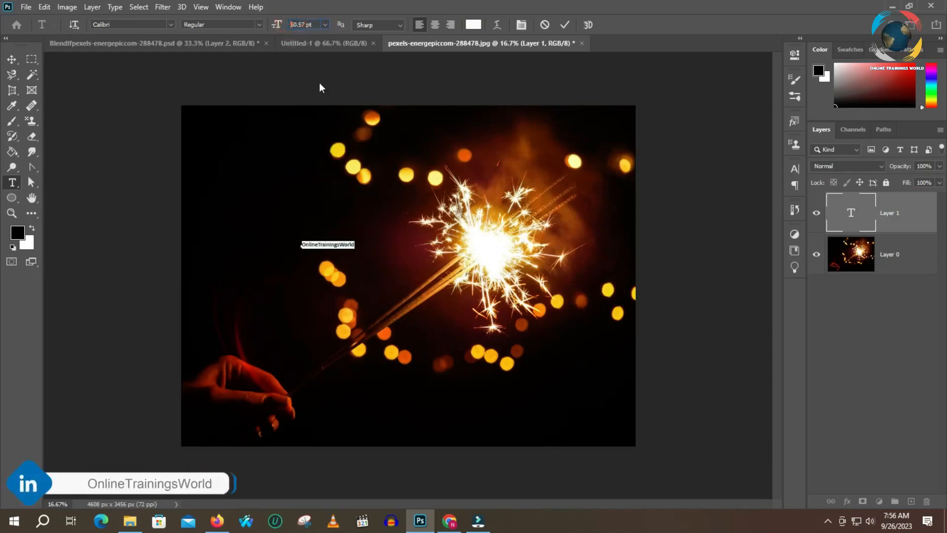
key("Return")
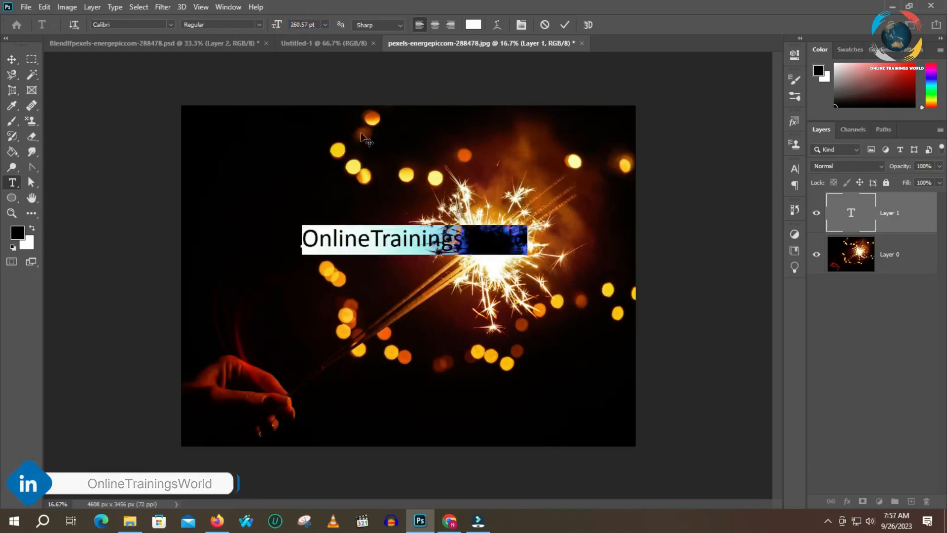
left_click(314, 189)
left_click(12, 60)
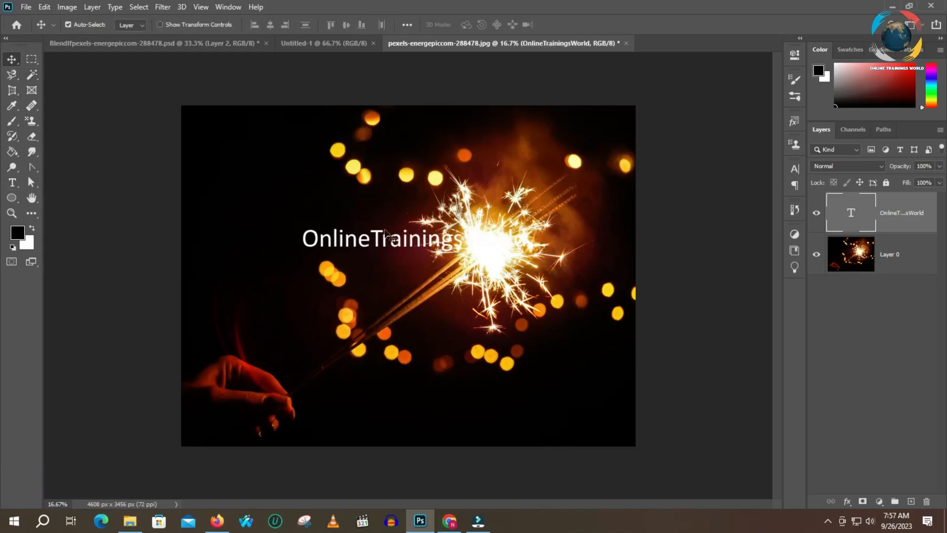
left_click_drag(405, 249, 431, 163)
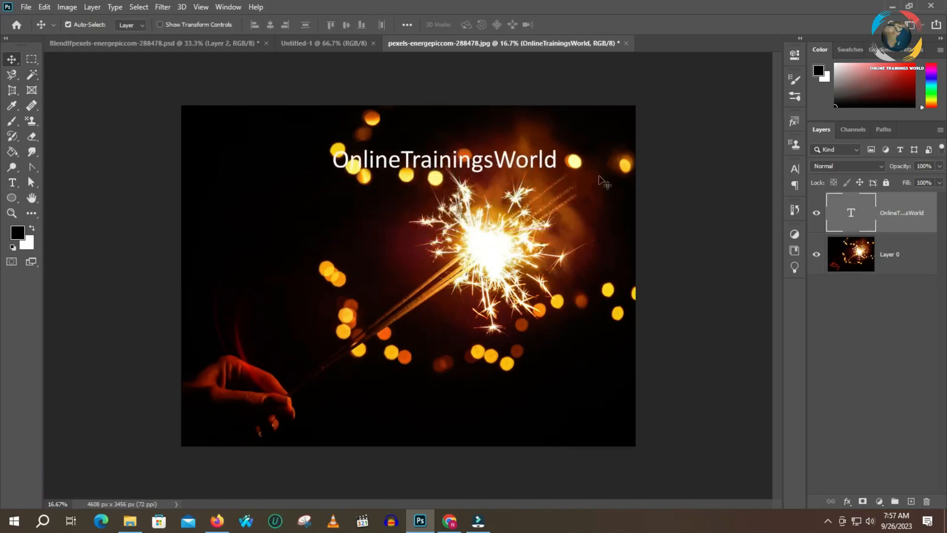
- Split the text layer's Underlying Layer white limit to about 210 / 255 in Gray Blend If and move the text across the sparkler
left_click(847, 501)
left_click(874, 385)
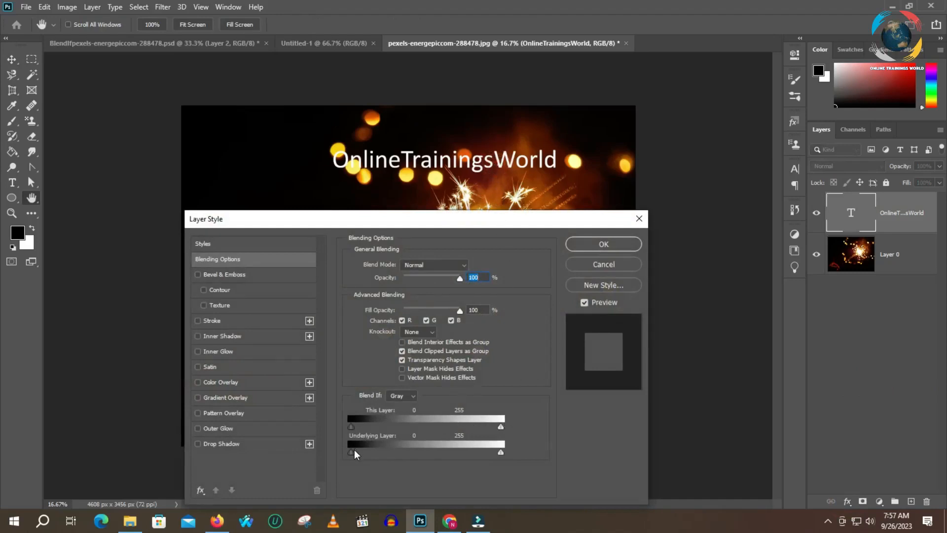
left_click_drag(500, 455, 471, 459)
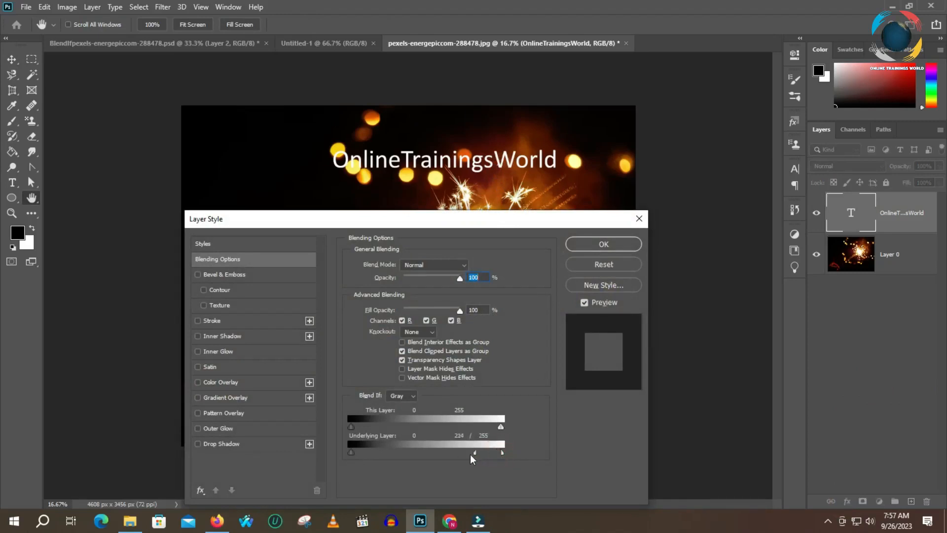
left_click_drag(542, 224, 521, 375)
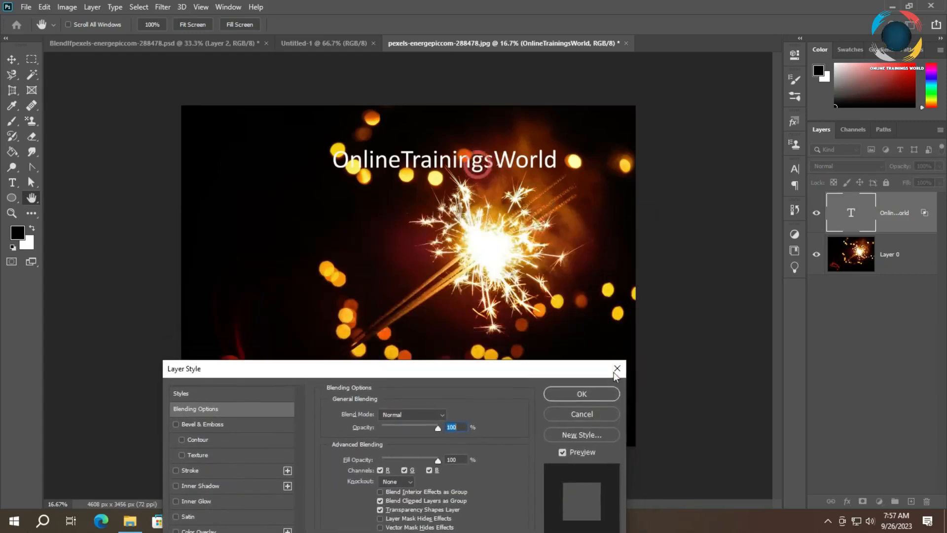
left_click(582, 393)
left_click_drag(476, 170, 488, 248)
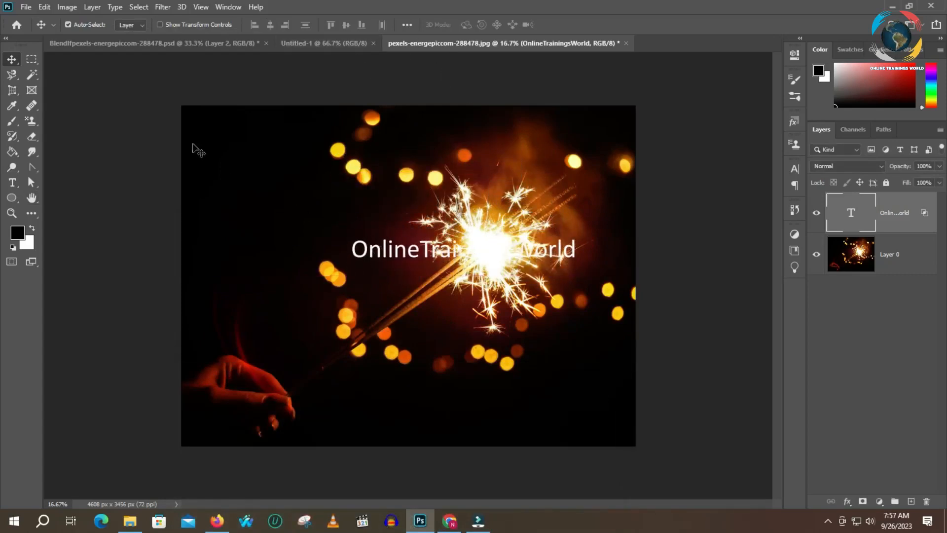
- Recolour the whole OnlineTrainingsWorld text purple (ac1dc1) and commit the text edit
left_click(11, 182)
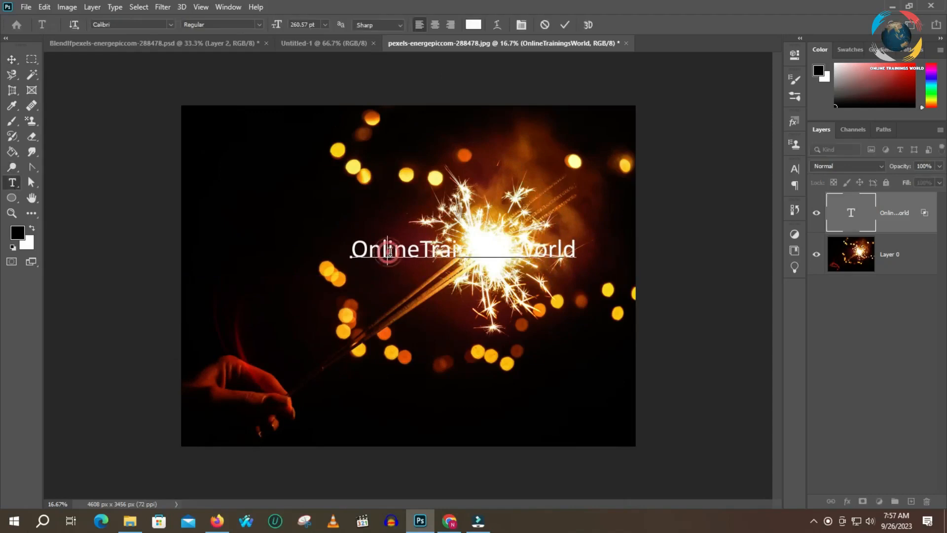
double_click(386, 250)
left_click(473, 24)
mouse_move(450, 139)
left_mouse_down()
mouse_move(438, 219)
mouse_move(438, 211)
left_mouse_up()
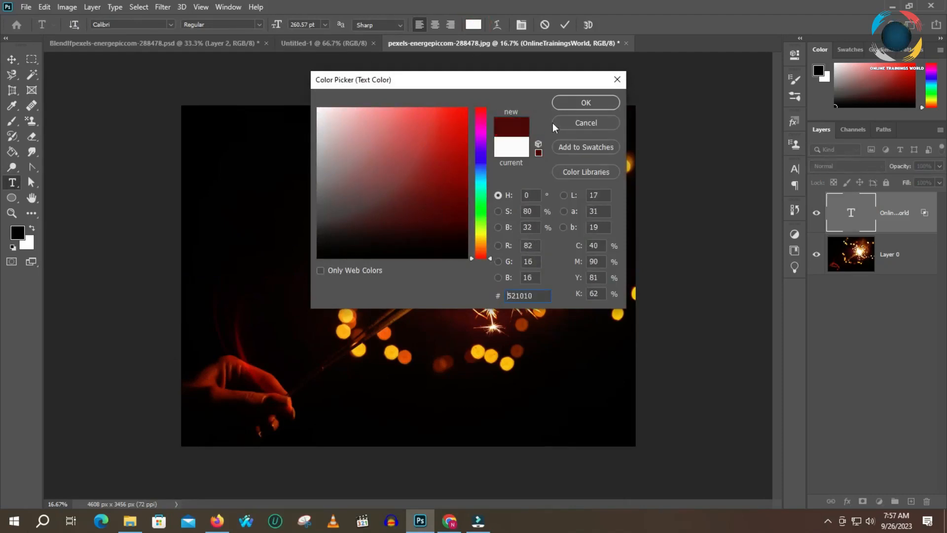
left_click(481, 137)
left_click(441, 190)
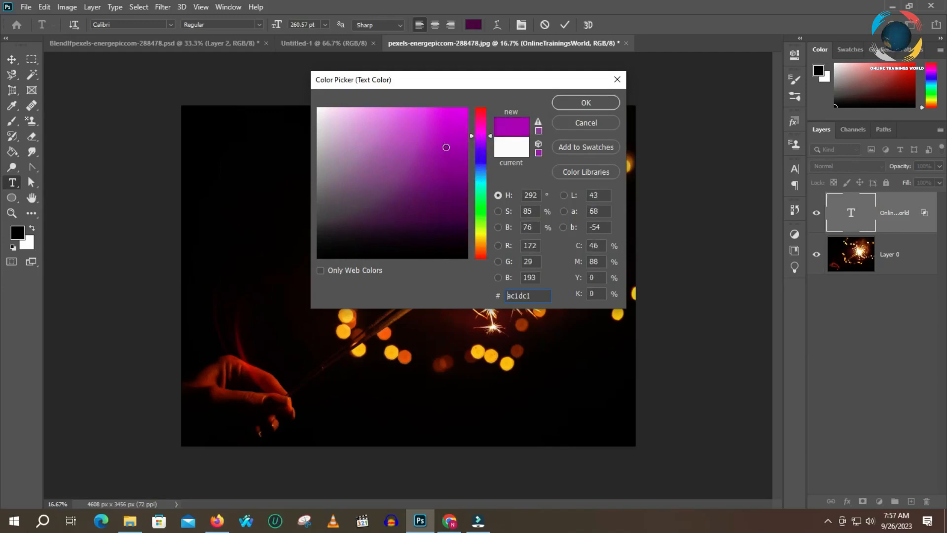
left_click(592, 102)
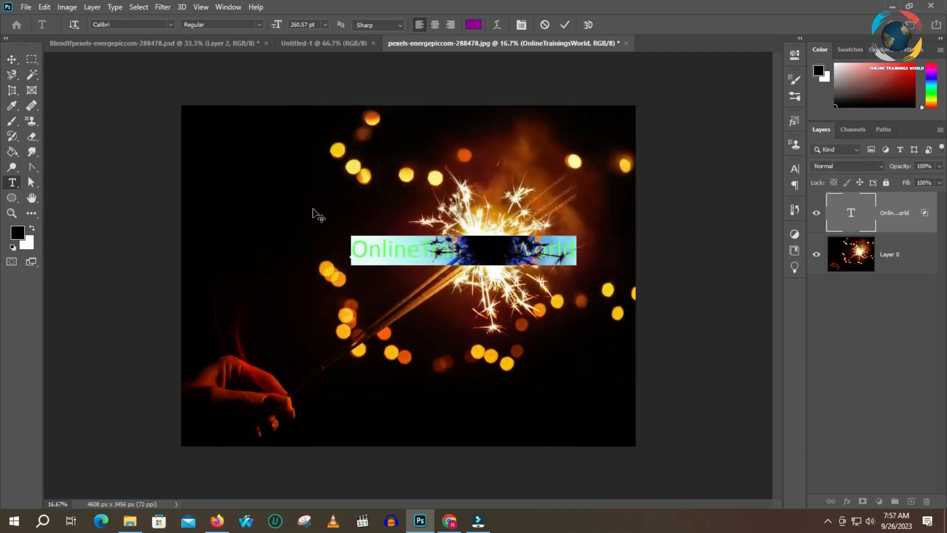
left_click(566, 24)
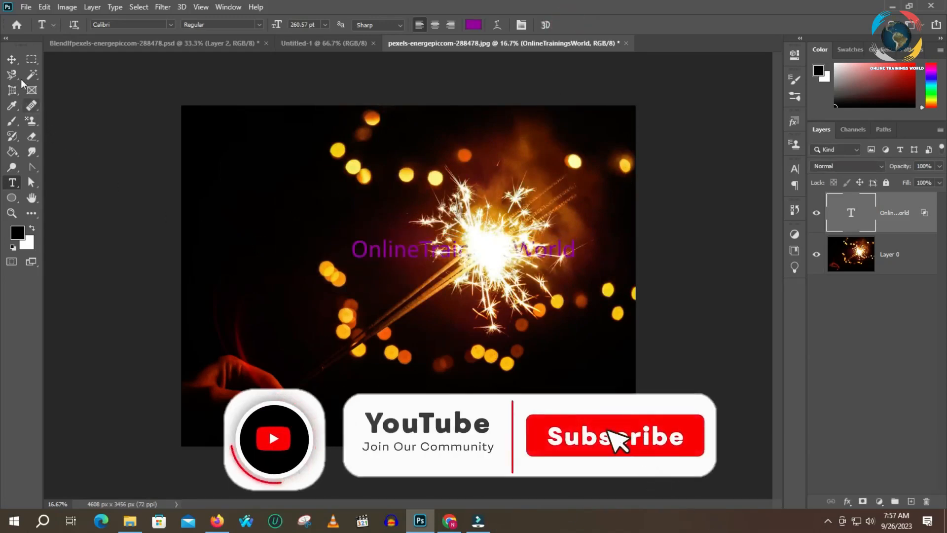
- Move the purple text up so it crosses the upper sparks of the sparkler
left_click(11, 60)
left_click_drag(407, 254, 410, 191)
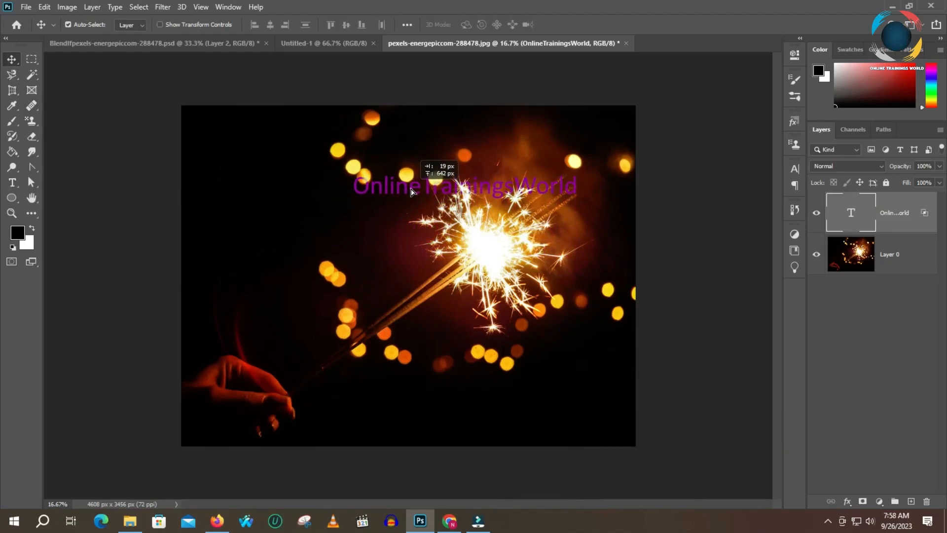
left_click_drag(411, 190, 398, 205)
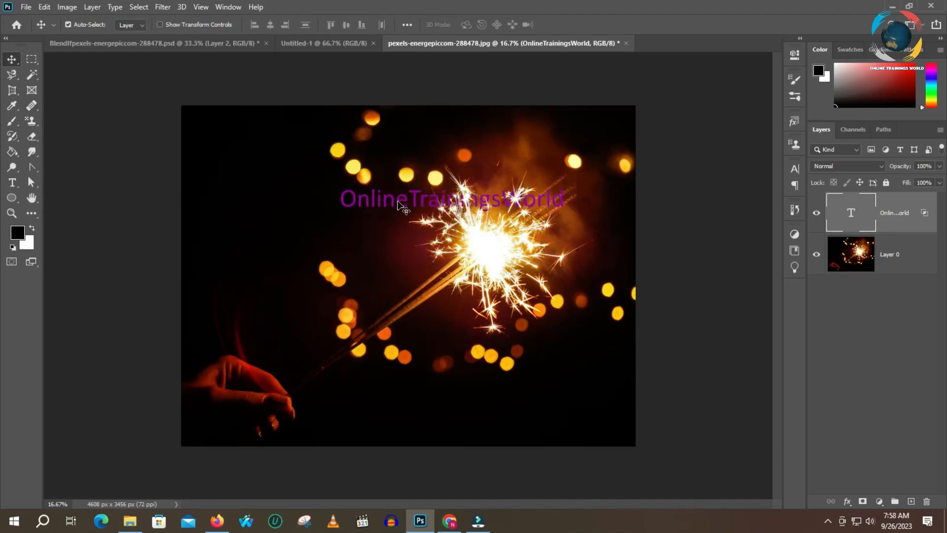